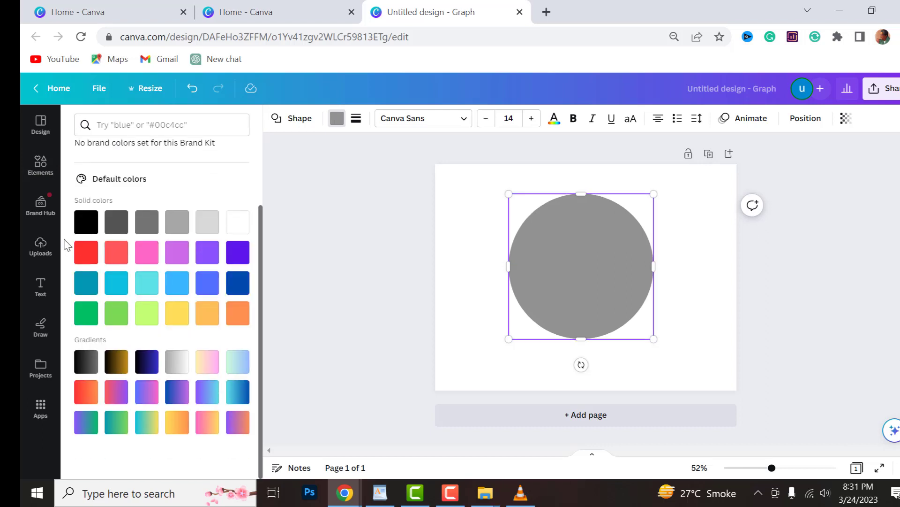
Step: Upload the grape bunch picture 2cd43b_6119e7ac8e0c47c195dd5ac08b27bf45_mv2 from the Downloads folder
left_click(40, 248)
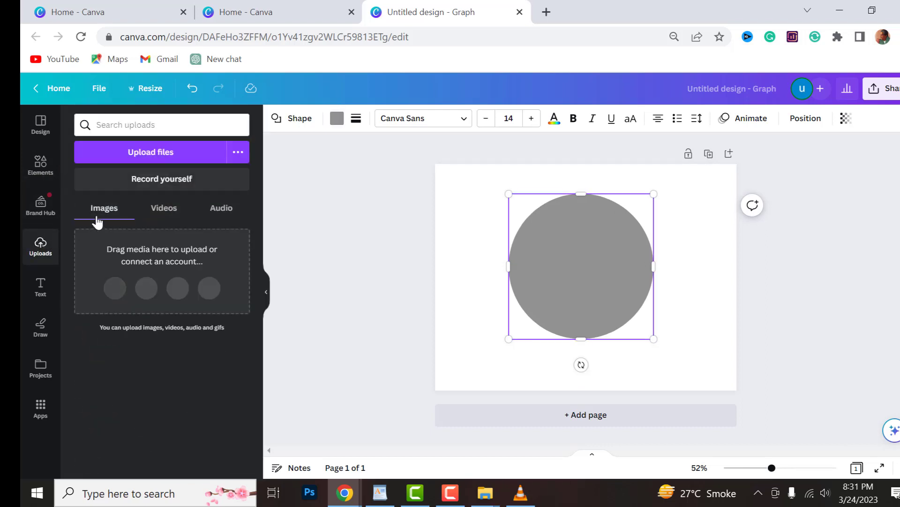
left_click(159, 157)
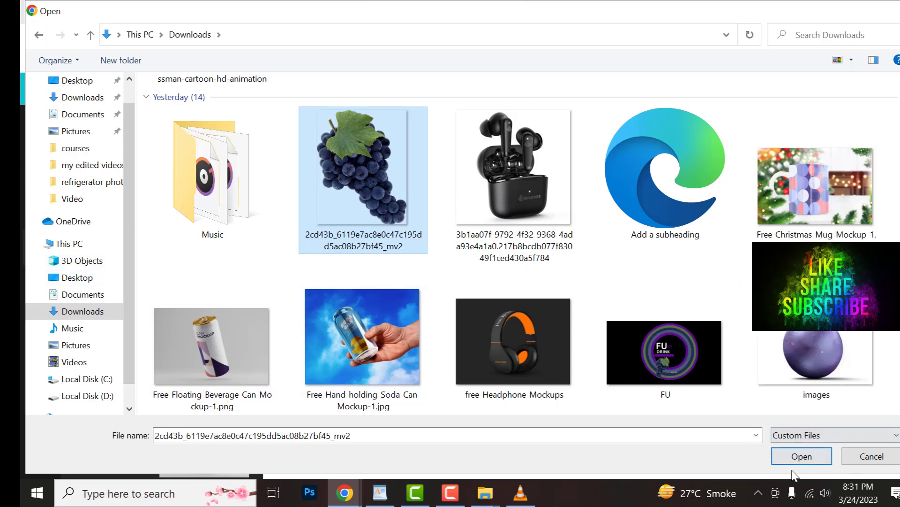
left_click(798, 457)
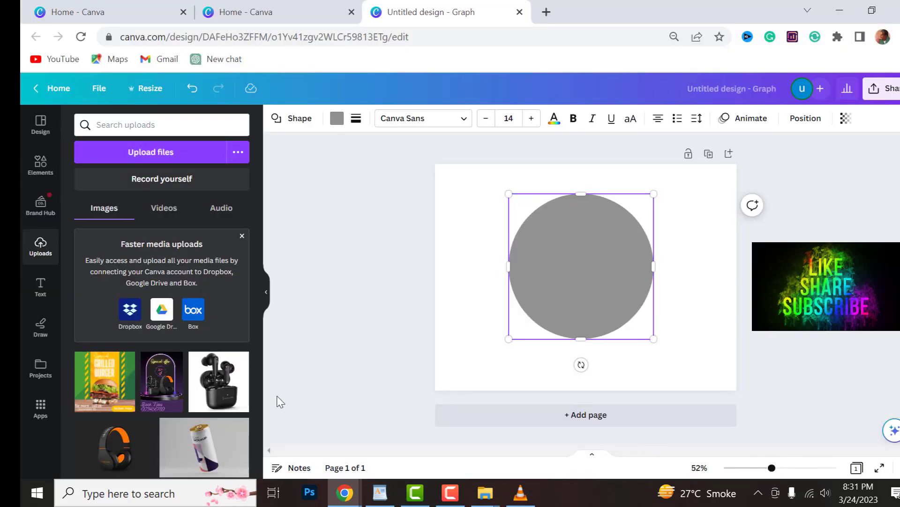
Step: Upload the single purple grape picture named images from the Downloads folder
left_click(142, 152)
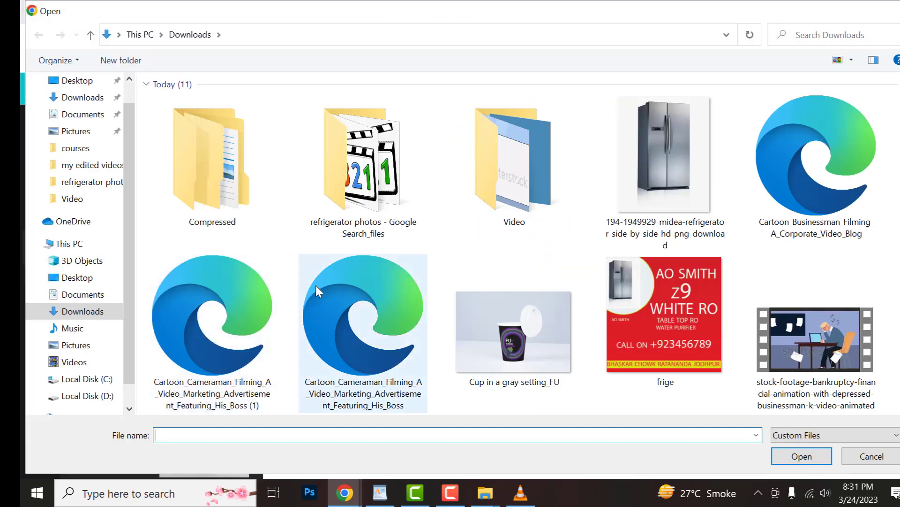
scroll(660, 399, "down", 5)
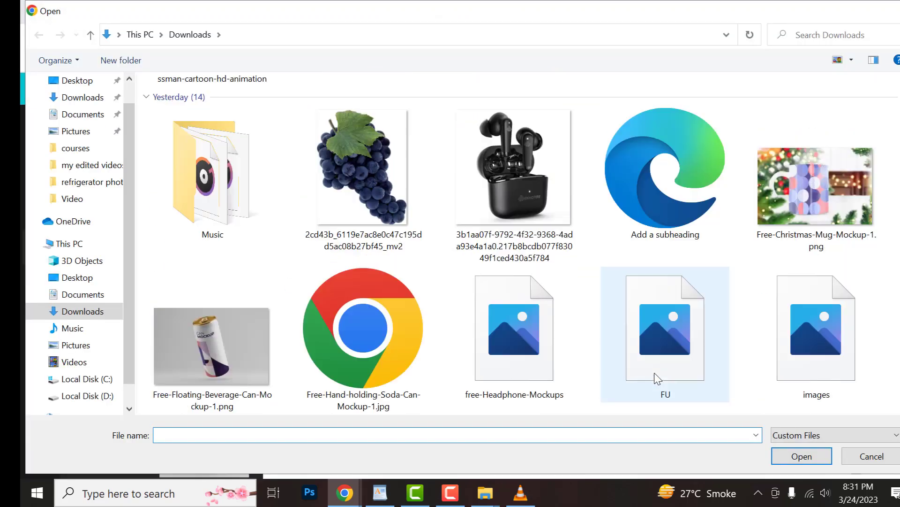
left_click(793, 364)
left_click(802, 456)
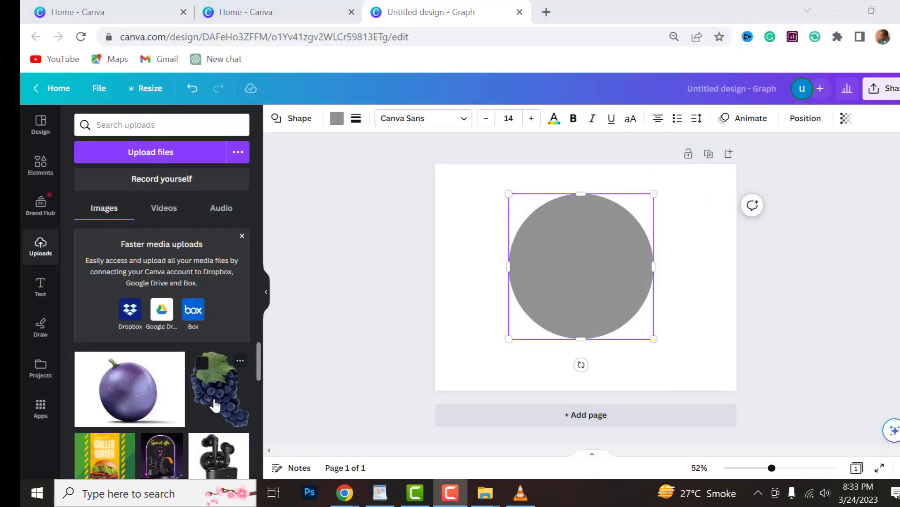
Step: Insert both uploaded grape pictures, placing the single grape at the page's lower left and the bunch at its lower right
left_click(216, 403)
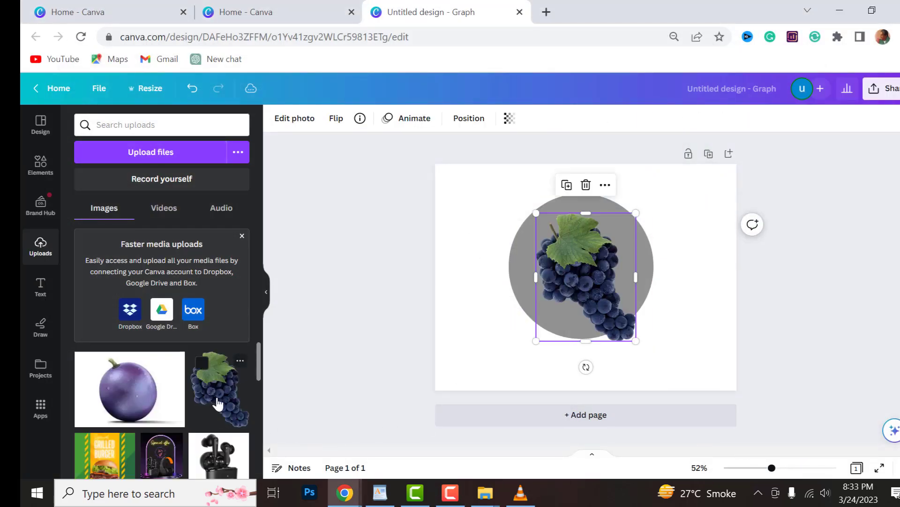
left_click(155, 404)
left_click_drag(626, 265, 553, 316)
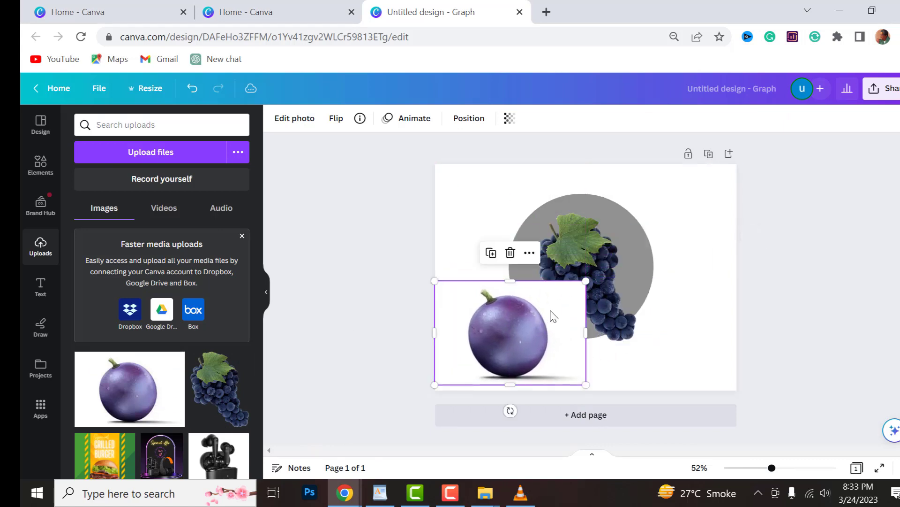
left_click_drag(595, 262, 672, 320)
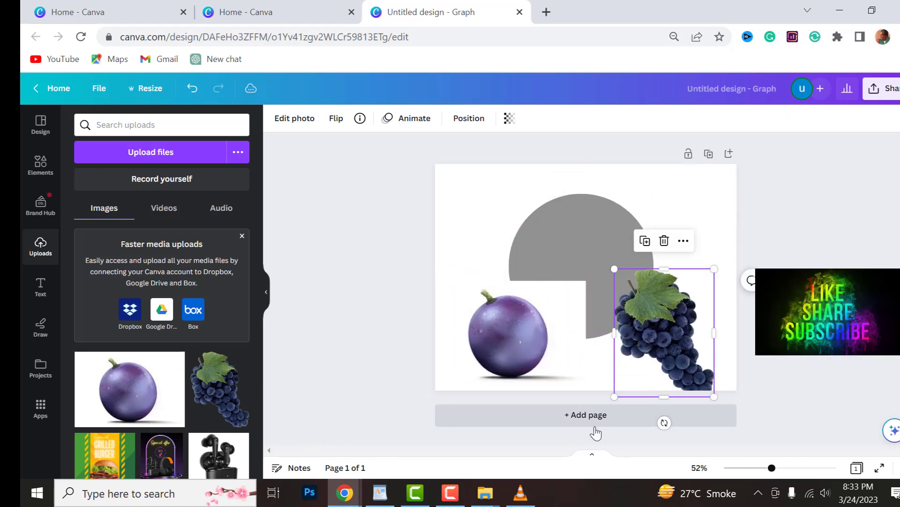
Step: Add a second page and move the grape bunch and single grape pictures onto it
left_click(584, 416)
scroll(617, 322, "up", 4)
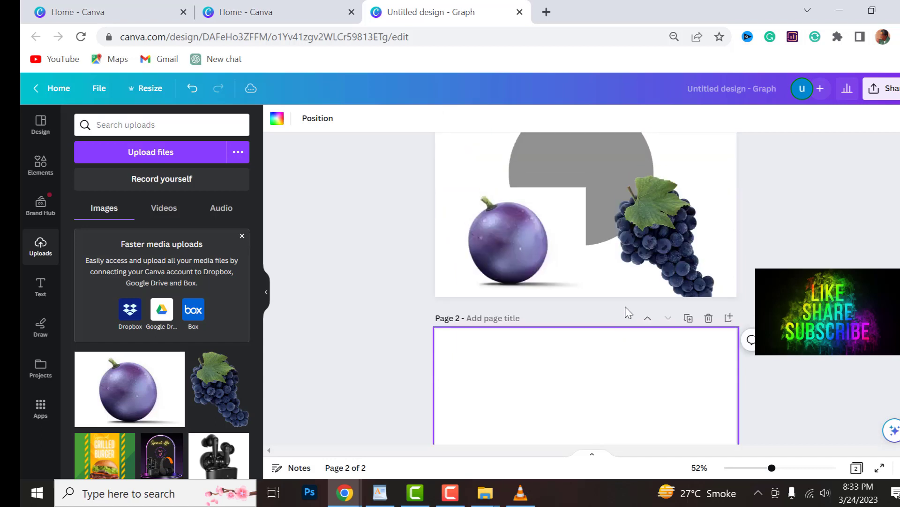
left_click_drag(675, 249, 659, 418)
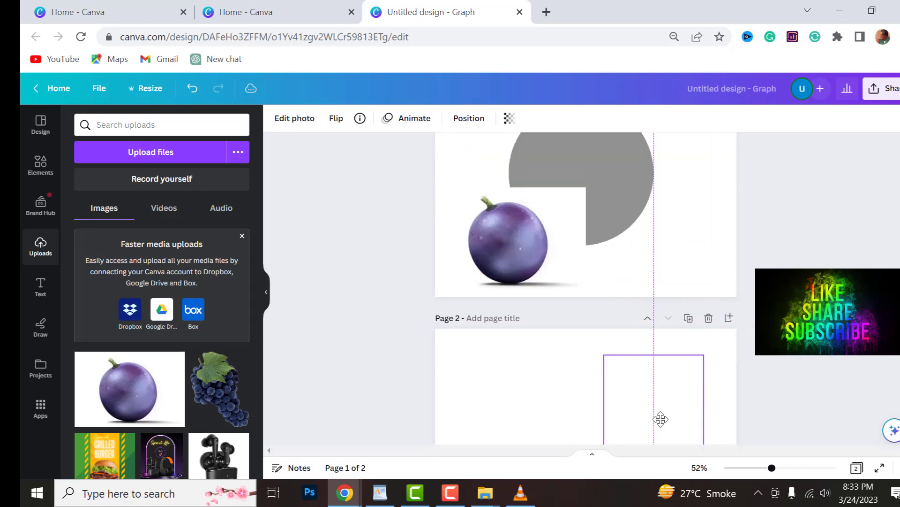
left_click_drag(512, 253, 518, 415)
scroll(558, 340, "up", 2)
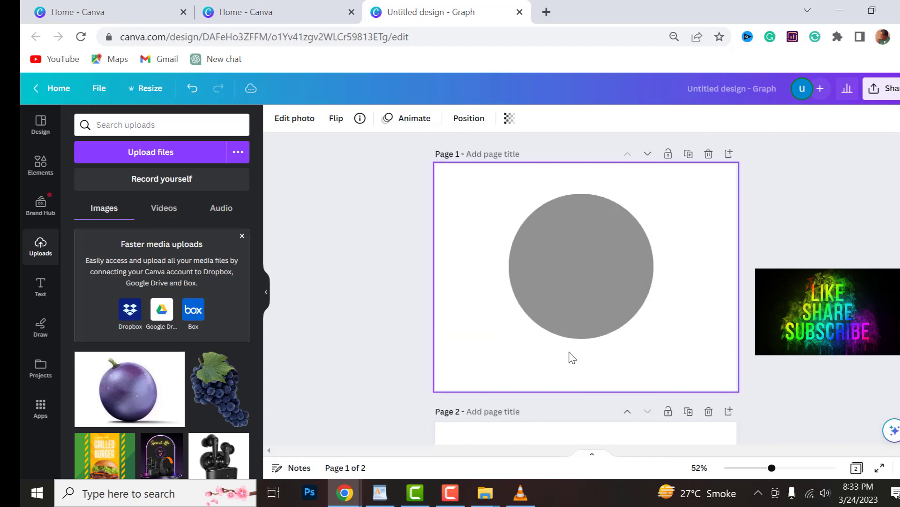
Step: Fill the circle on page 1 with the dark navy sampled from the grape bunch photo
left_click(566, 313)
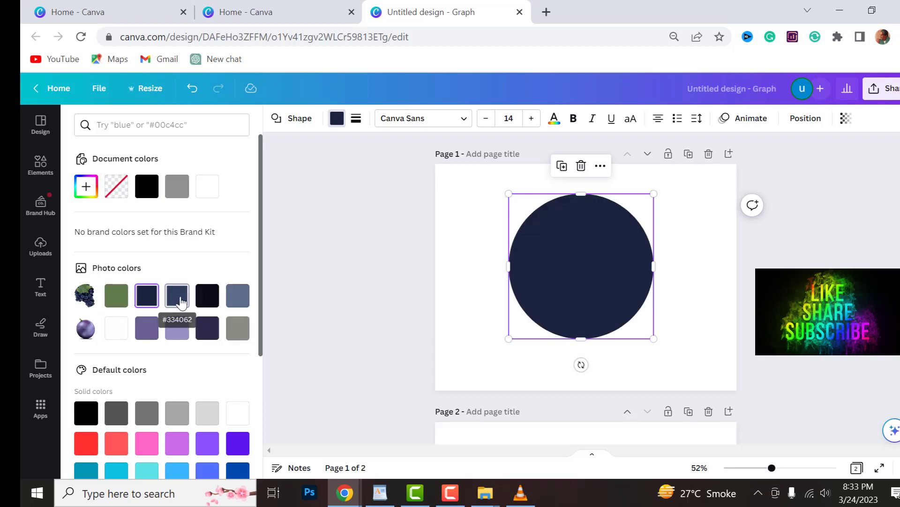
left_click(179, 302)
left_click(147, 304)
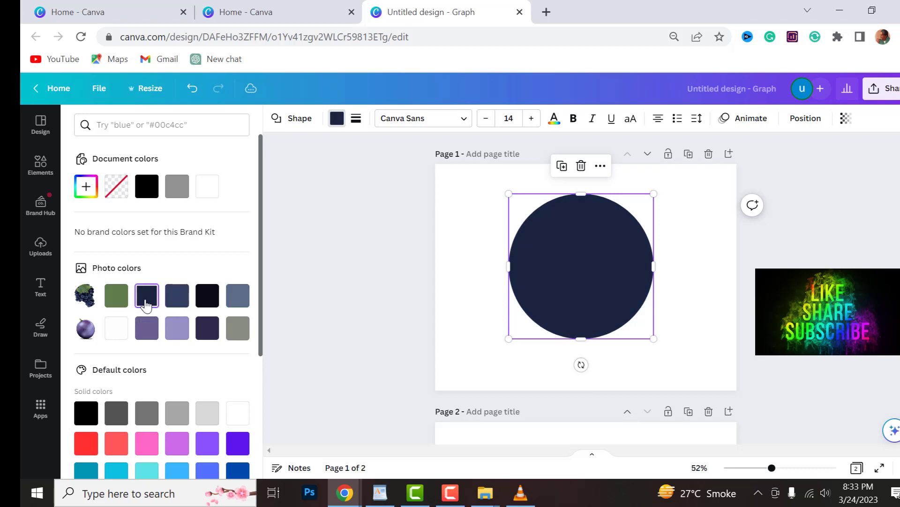
Step: Duplicate the navy circle as a slightly smaller copy, fill it with solid dark blue and centre it inside the original
left_click(561, 166)
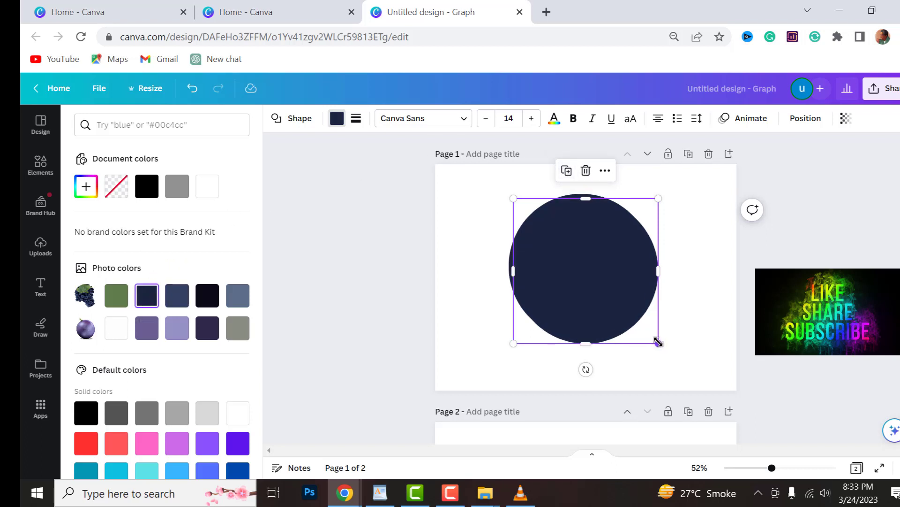
left_click_drag(658, 343, 641, 327)
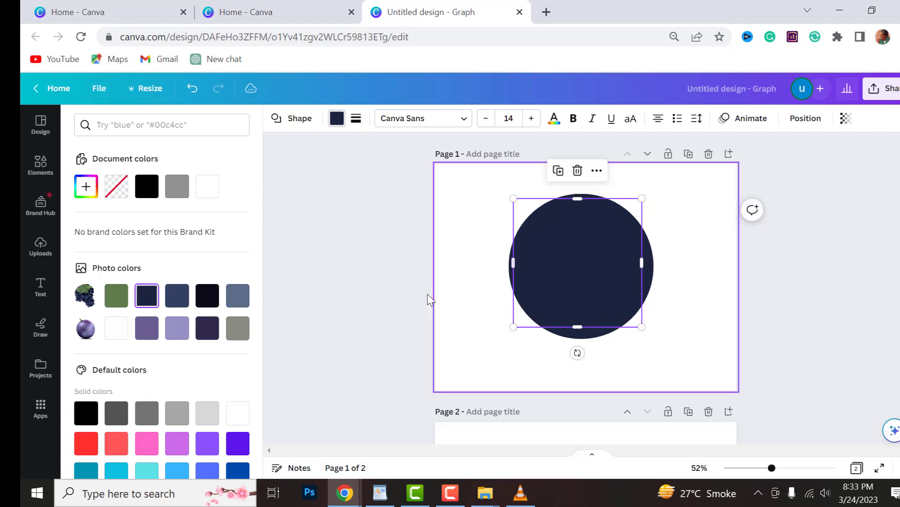
left_click(179, 305)
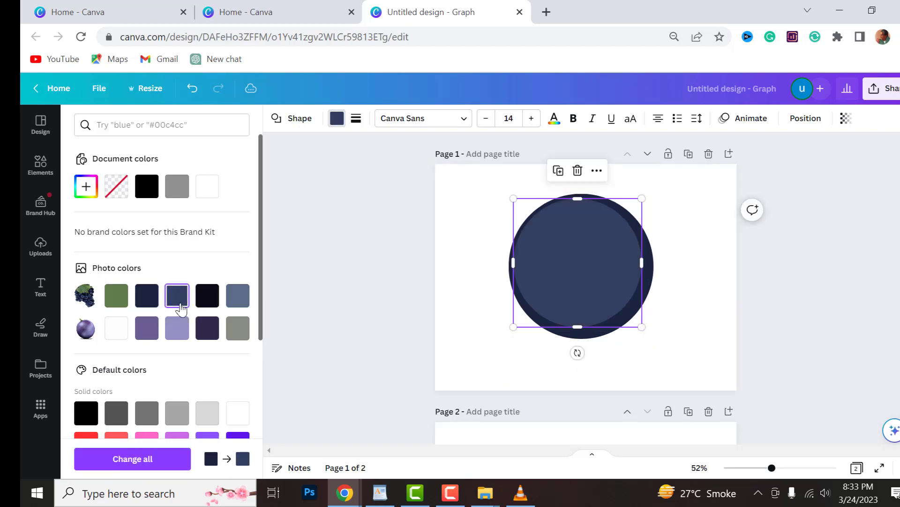
left_click(181, 329)
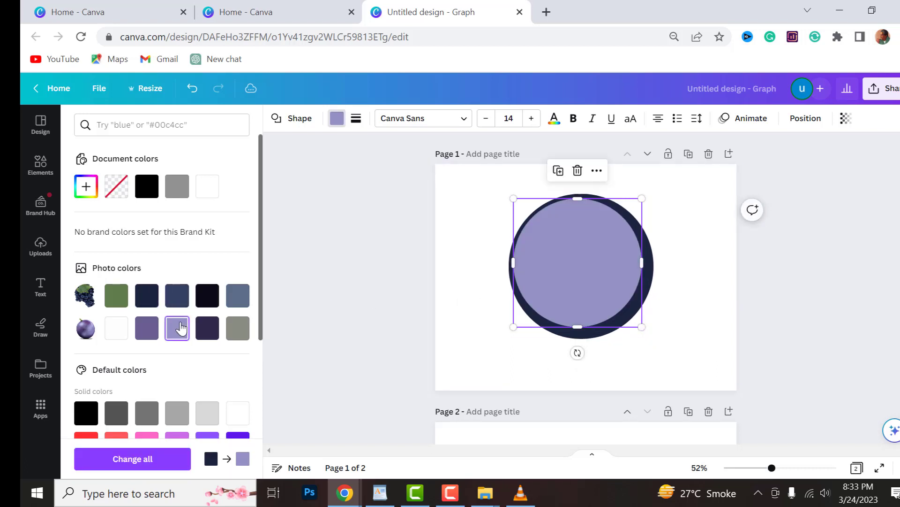
scroll(120, 402, "down", 4)
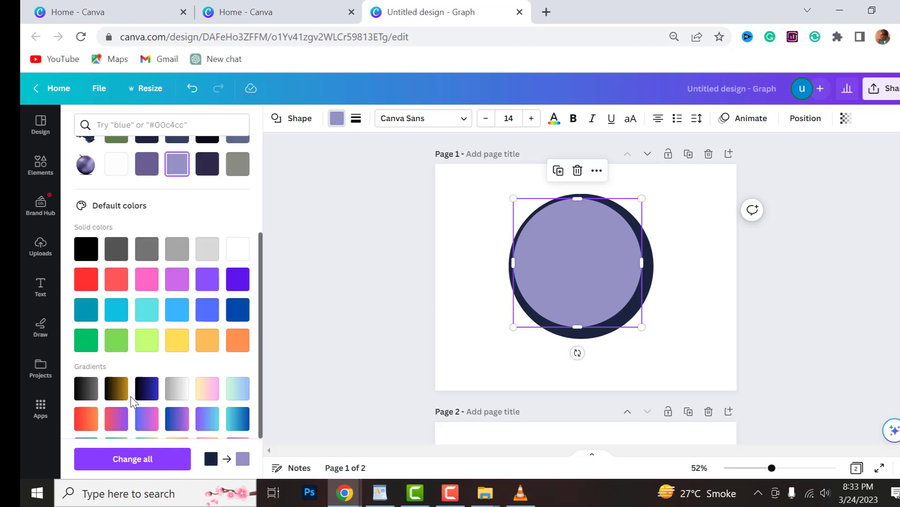
left_click(237, 309)
mouse_move(583, 236)
left_mouse_down()
mouse_move(595, 235)
mouse_move(583, 241)
left_mouse_up()
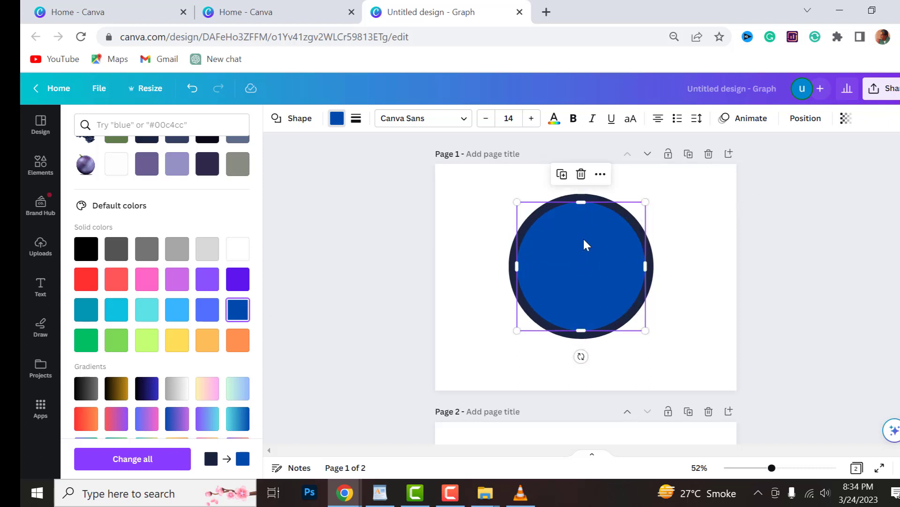
Step: Duplicate the blue circle as a smaller inner copy and fill it with the black-to-blue gradient
left_click(562, 175)
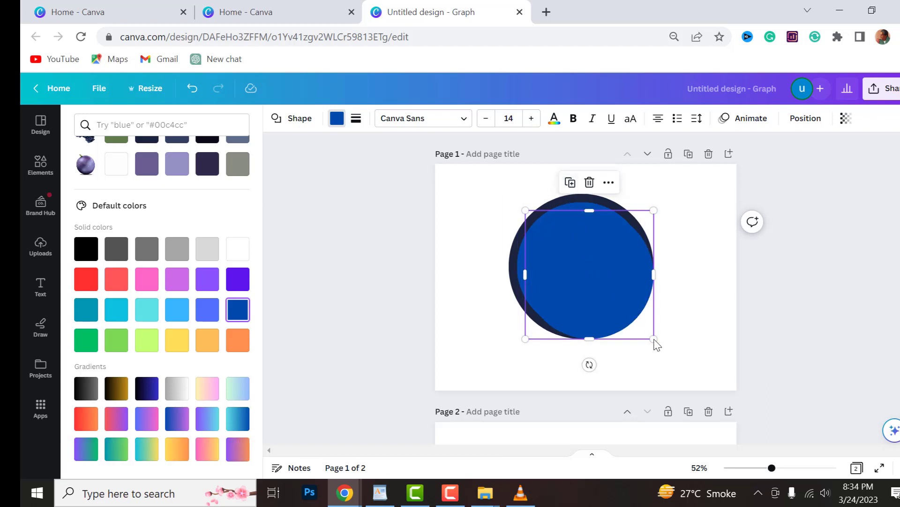
left_click_drag(651, 338, 633, 319)
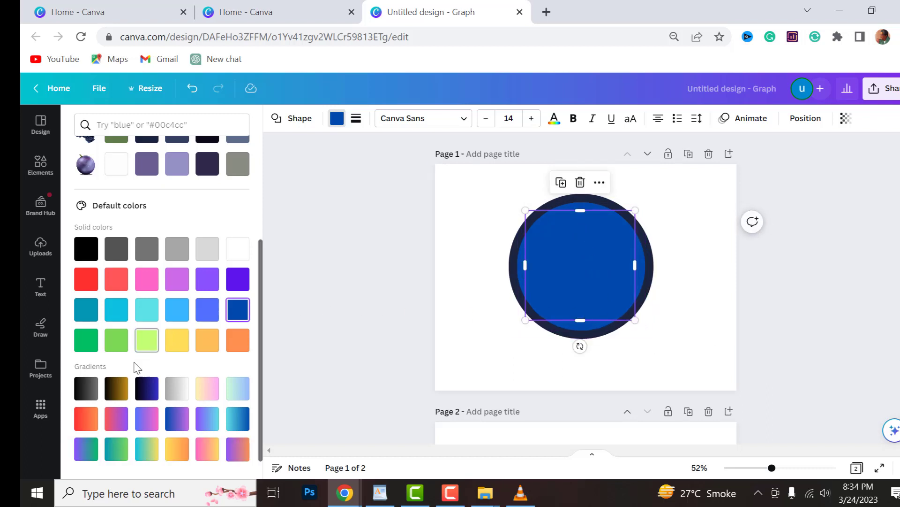
left_click(143, 387)
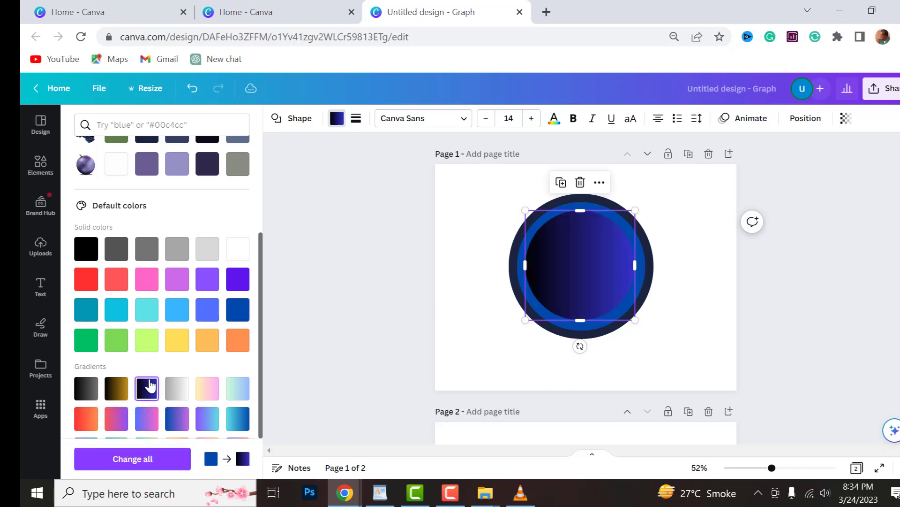
Step: Duplicate the gradient circle as a smaller innermost copy and fill it with the muted purple from the single grape photo
left_click(561, 183)
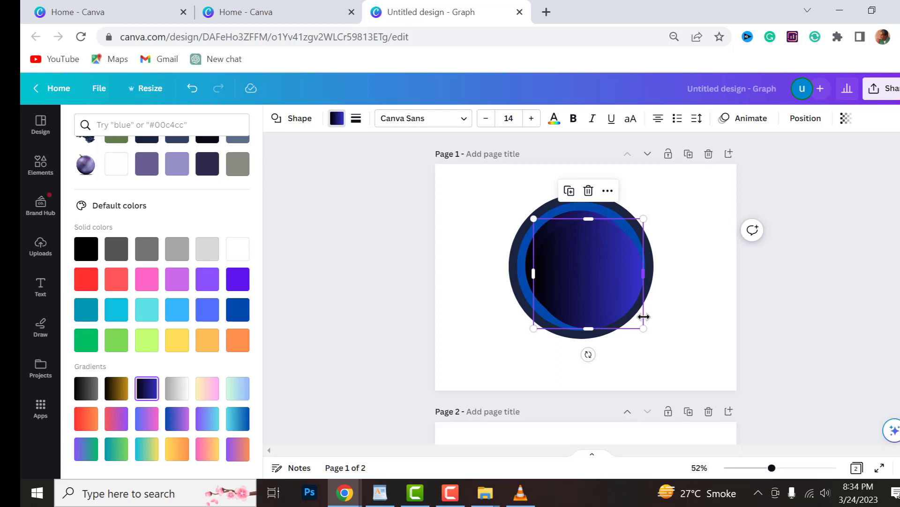
left_click_drag(644, 328, 625, 308)
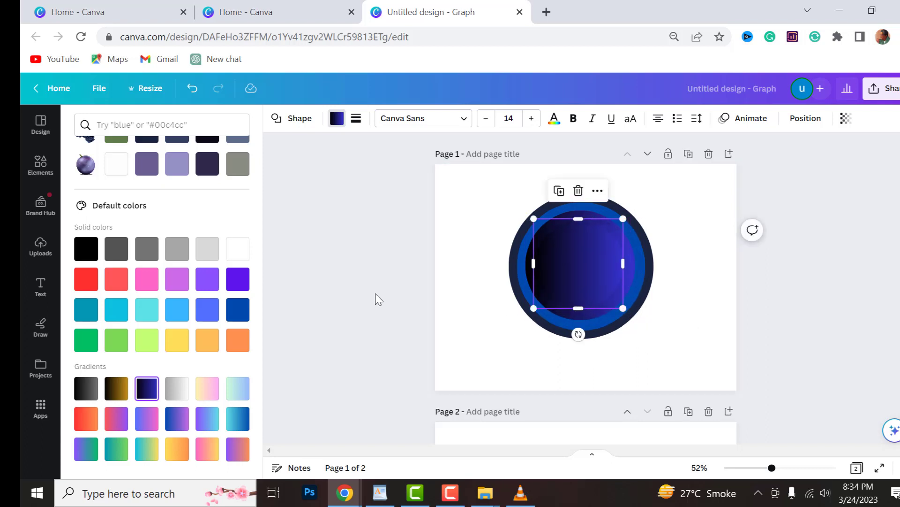
left_click(141, 177)
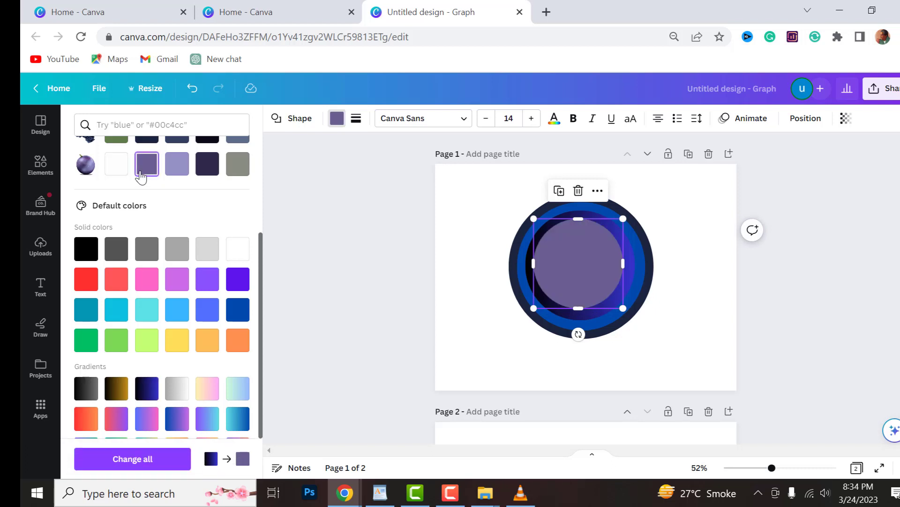
Step: Set the background of page 1 to black
left_click(531, 258)
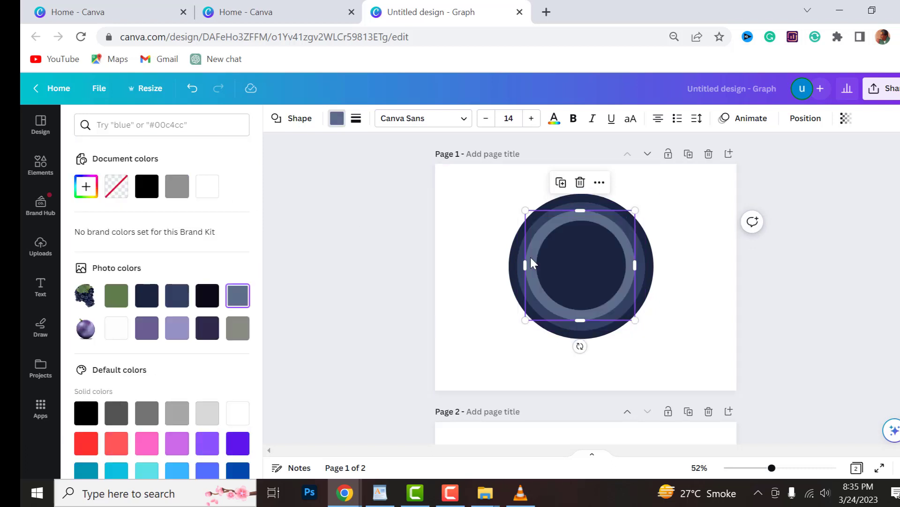
left_click(483, 280)
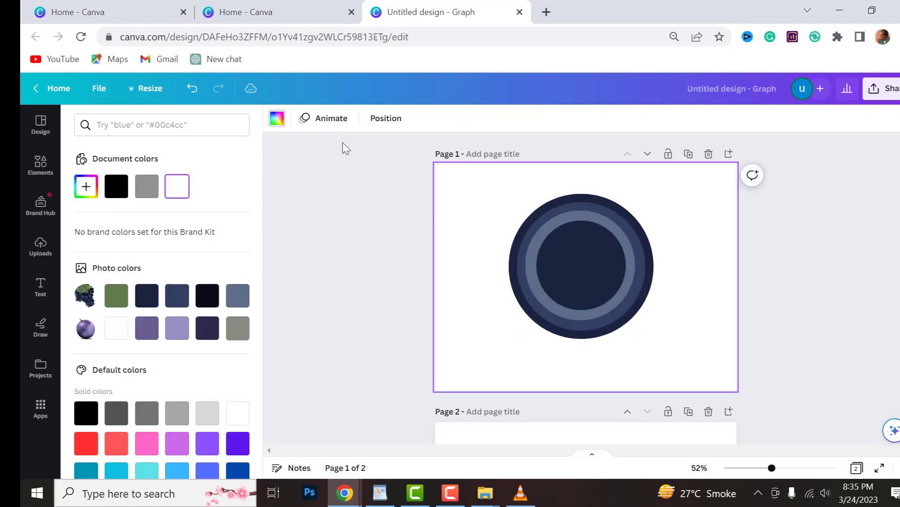
left_click(276, 118)
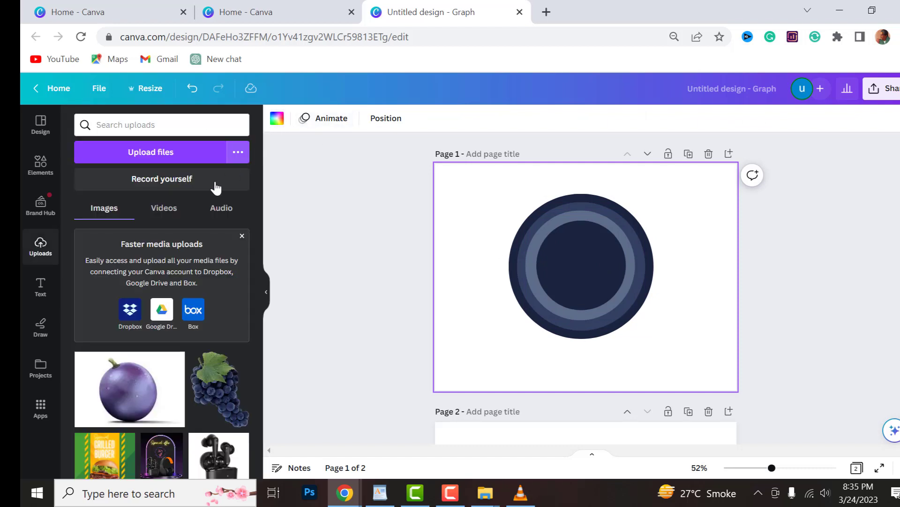
left_click(276, 120)
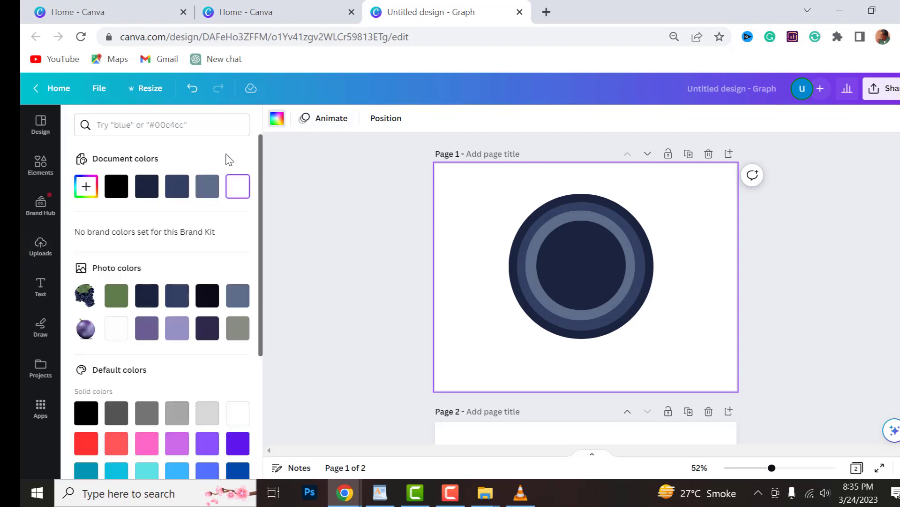
left_click(115, 187)
Step: Set the background of page 2 to black
scroll(531, 325, "down", 4)
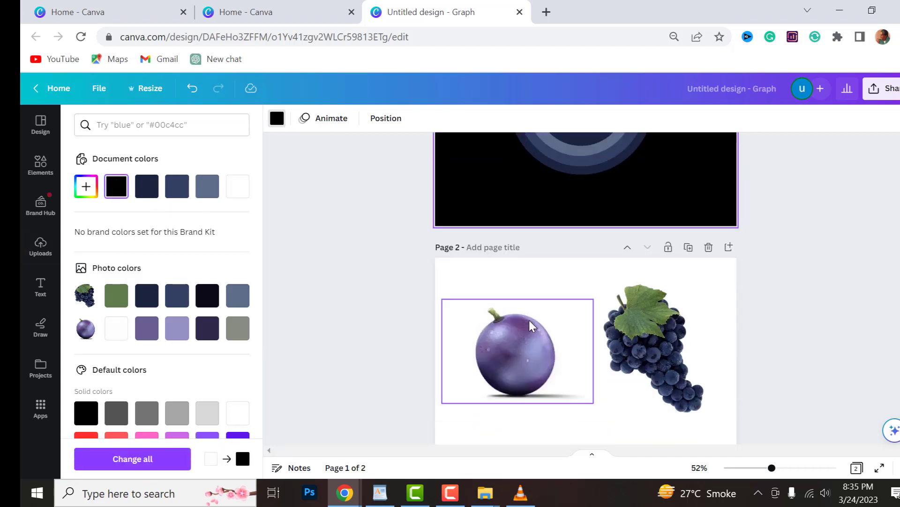
left_click(543, 289)
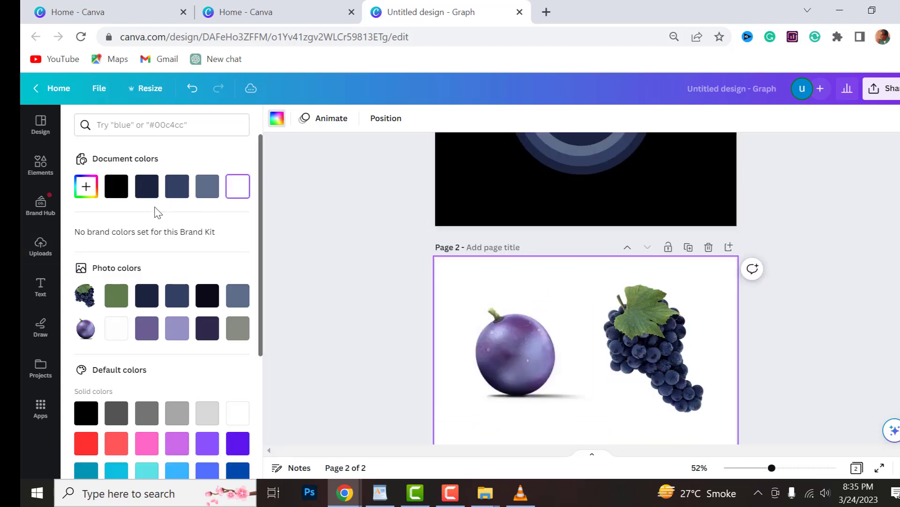
left_click(118, 187)
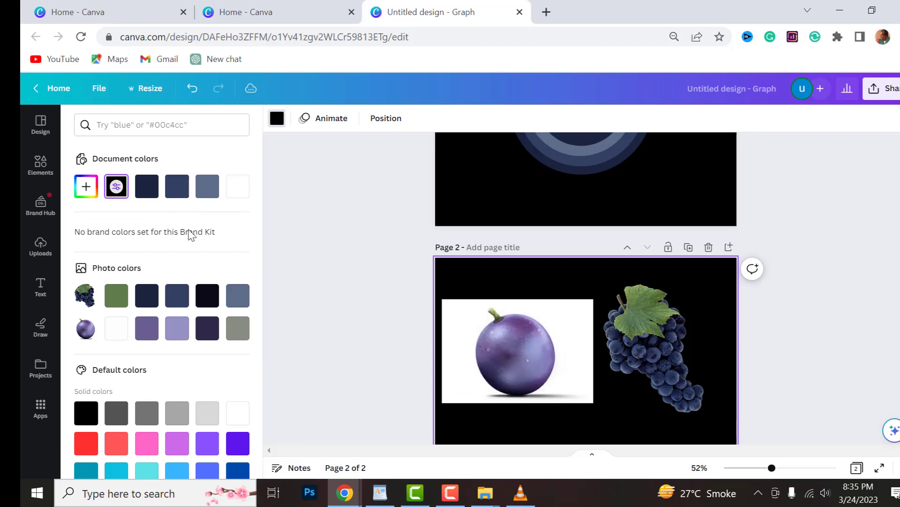
Step: Remove the white background from the single grape photo on page 2 with BG Remover
left_click(548, 350)
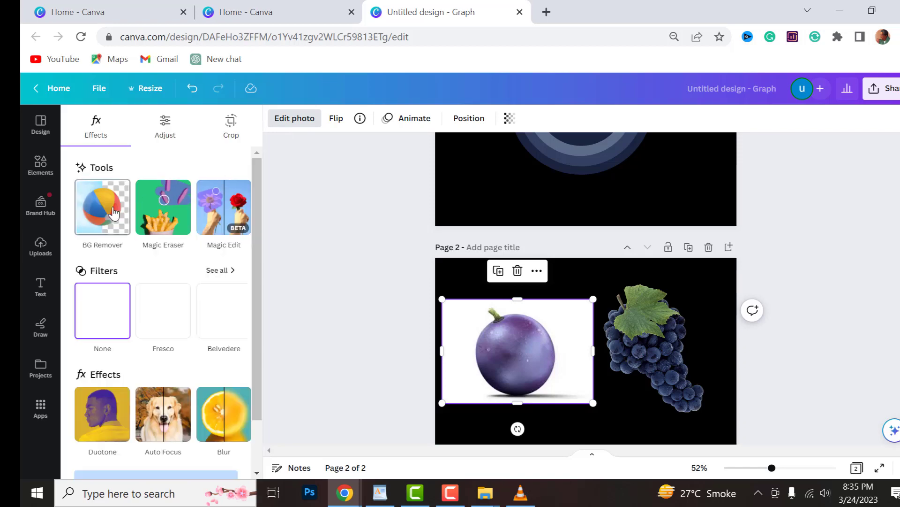
left_click(112, 213)
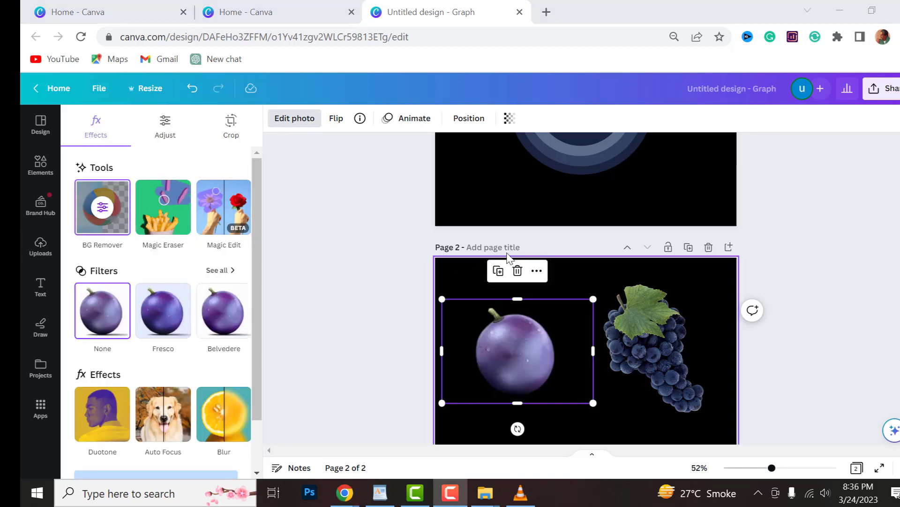
Step: Group the concentric circles on page 1 and enlarge the group until it nearly fills the page height
scroll(361, 214, "up", 3)
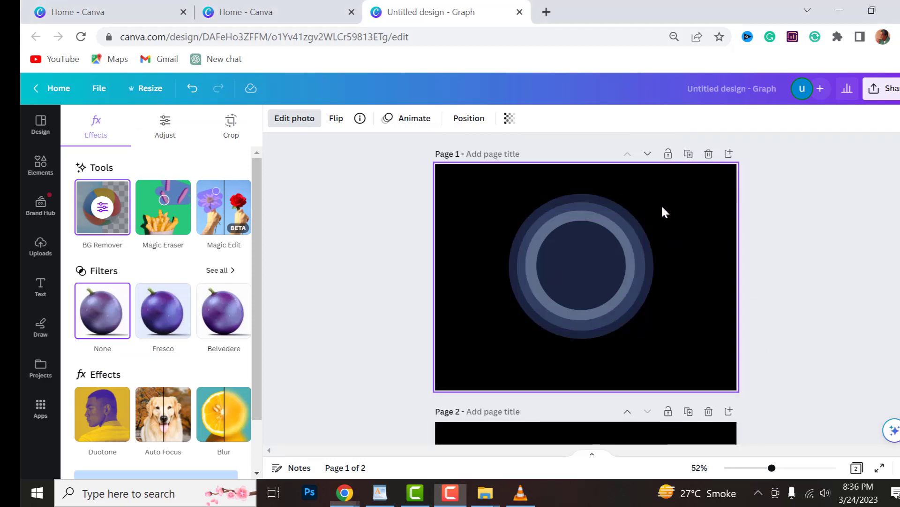
left_click_drag(662, 205, 544, 307)
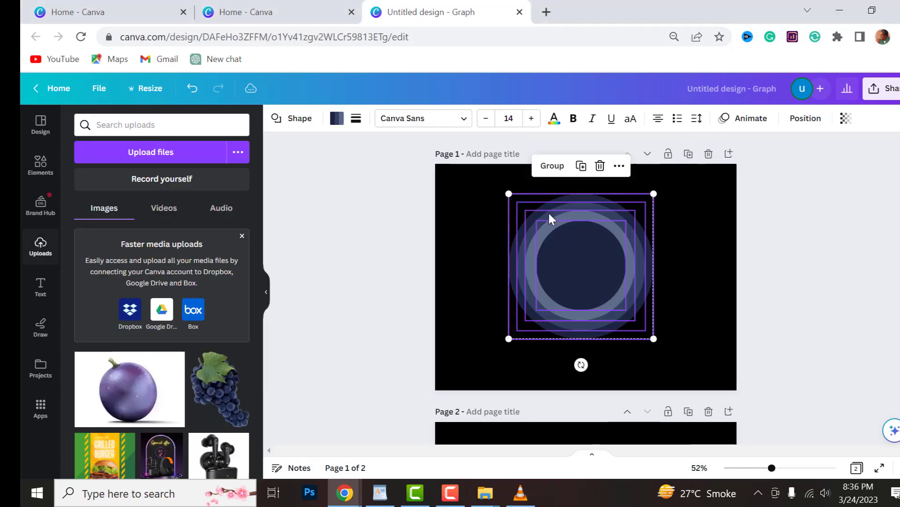
left_click(552, 166)
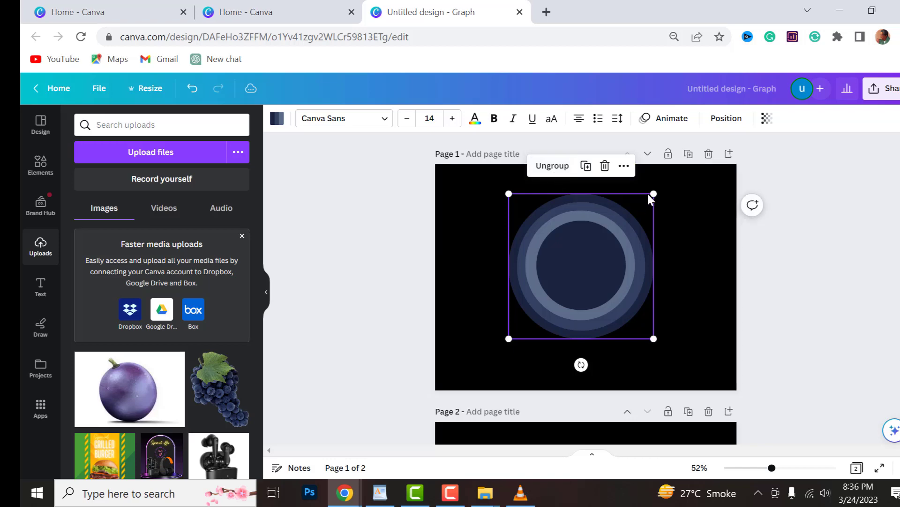
left_click_drag(653, 194, 705, 154)
left_click_drag(631, 244, 602, 272)
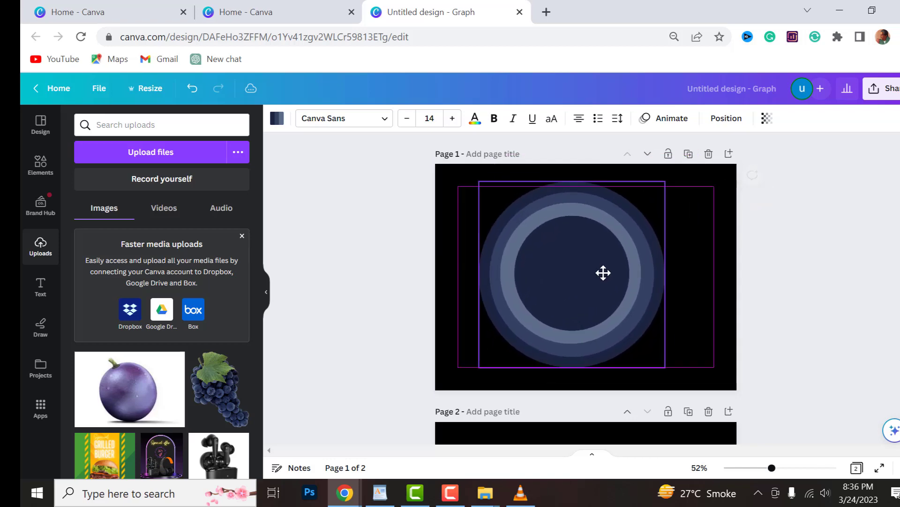
left_click_drag(663, 183, 687, 175)
left_click_drag(653, 211, 635, 246)
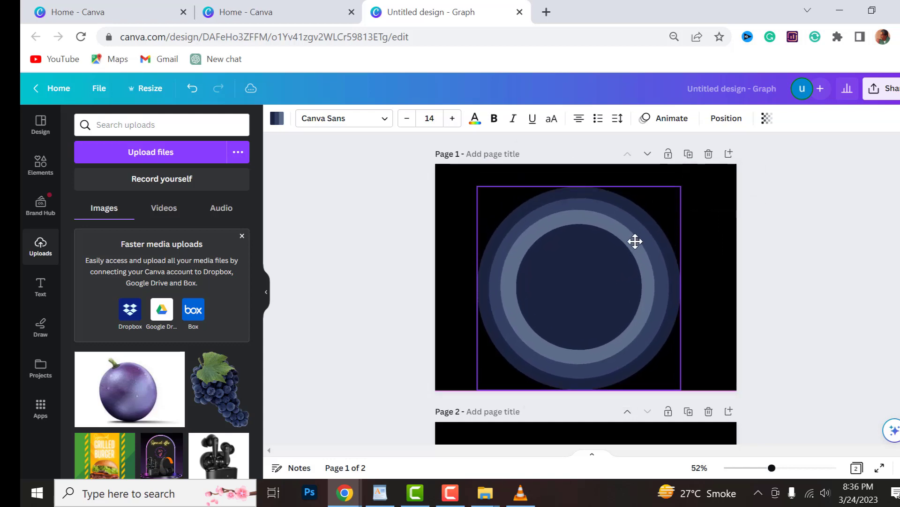
left_click_drag(684, 184, 693, 174)
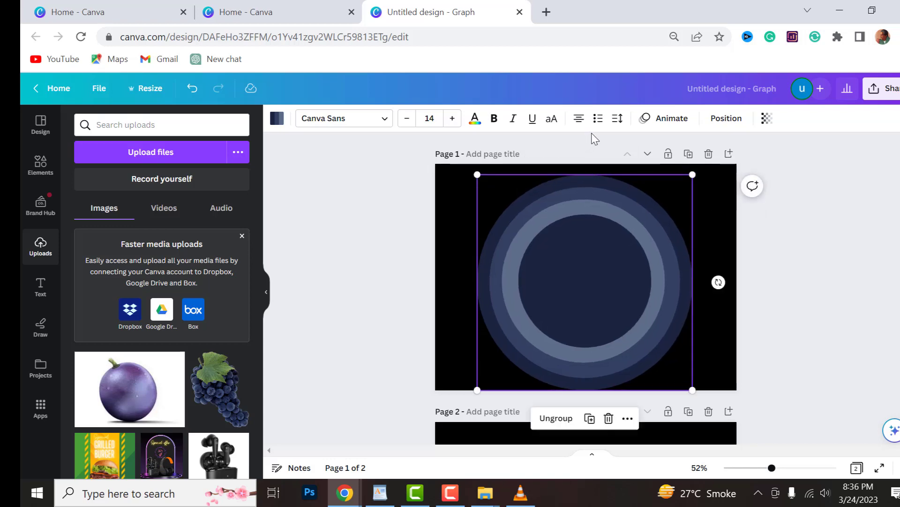
Step: Align the circle group to the horizontal center of page 1
left_click(628, 418)
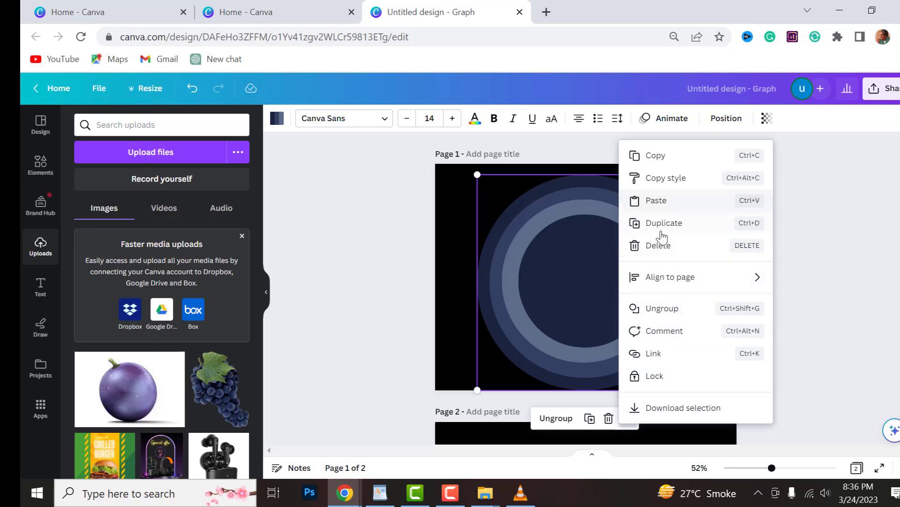
mouse_move(669, 281)
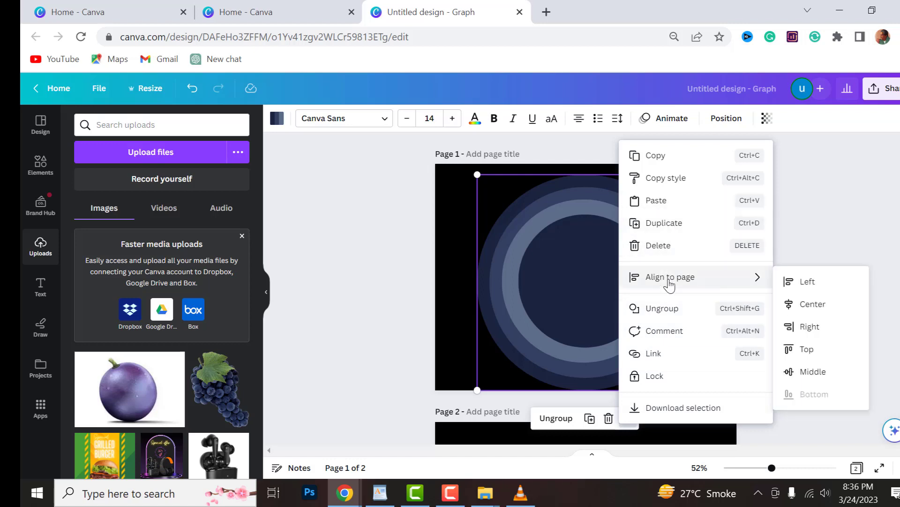
left_click(803, 304)
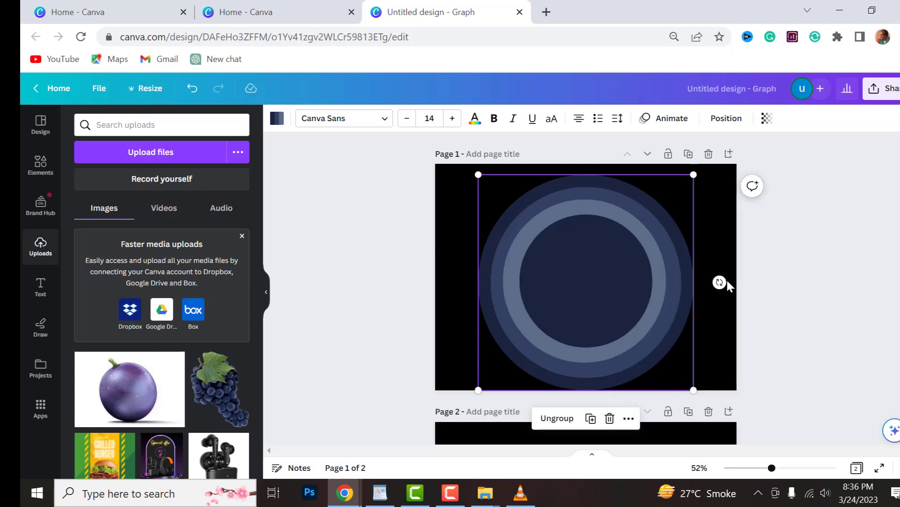
Step: Move the grape bunch photo from page 2 onto the circles on page 1 and shrink it
scroll(627, 259, "down", 2)
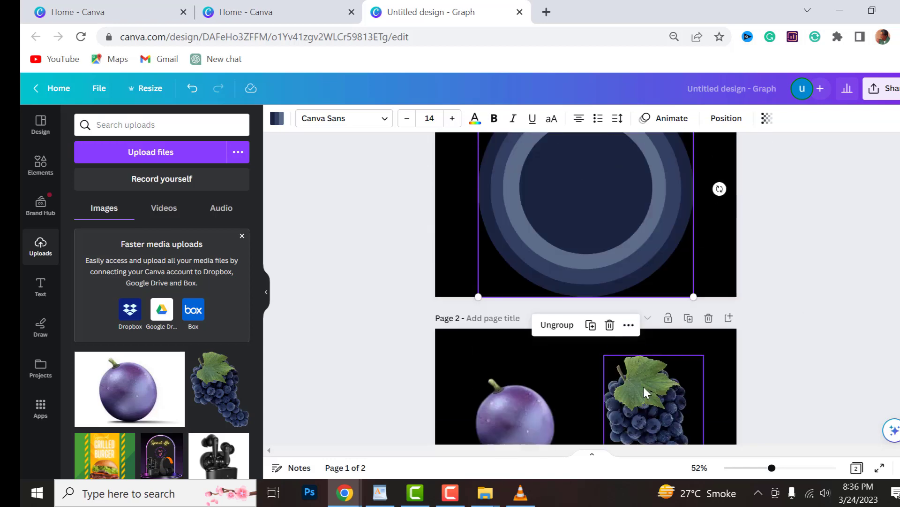
left_click_drag(641, 393, 564, 199)
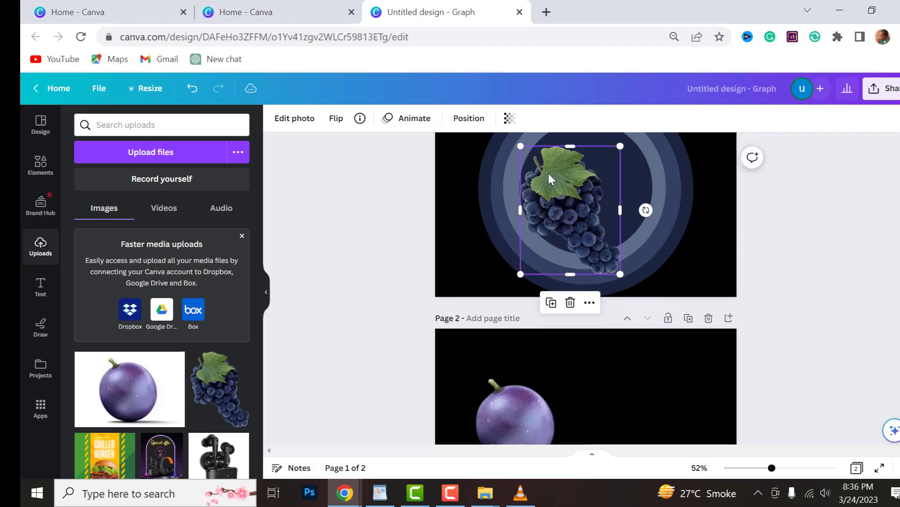
left_click_drag(522, 147, 539, 195)
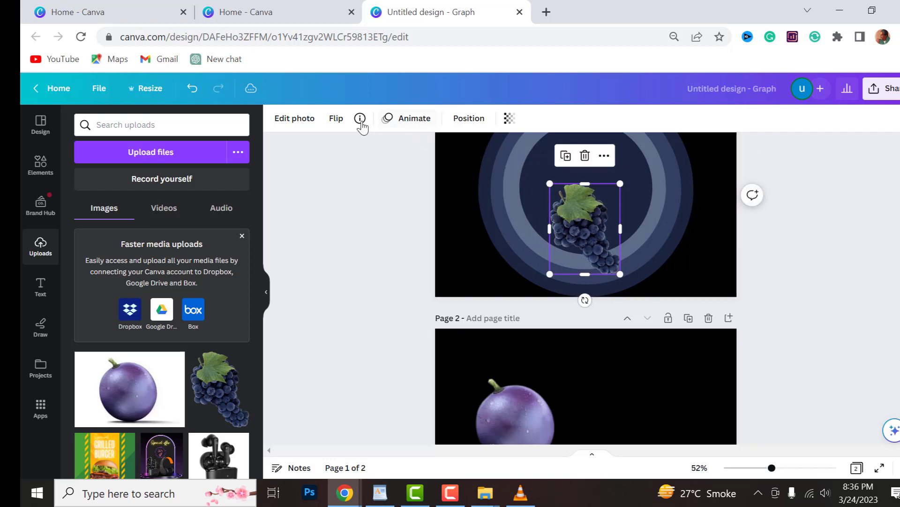
Step: Flip the grape bunch horizontally and shift it toward the left part of the inner circle
left_click(336, 119)
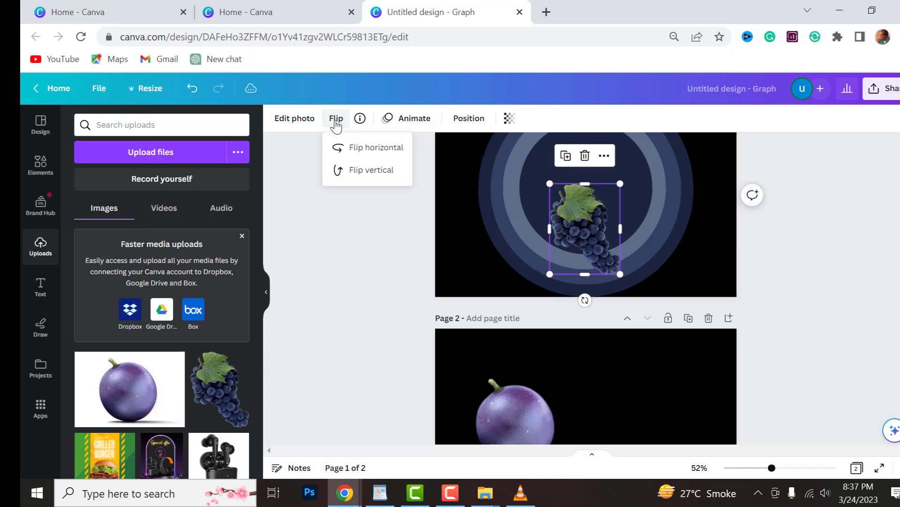
left_click(358, 148)
left_click(580, 222)
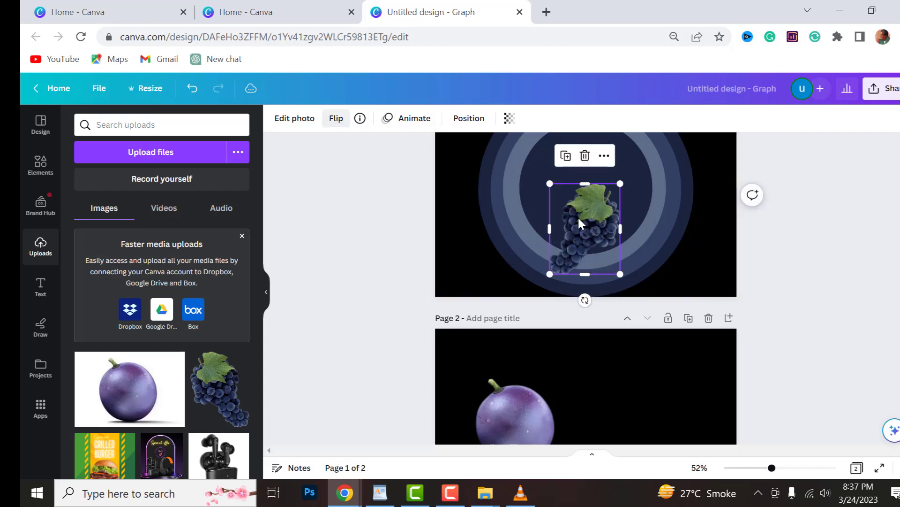
left_click_drag(579, 219, 541, 214)
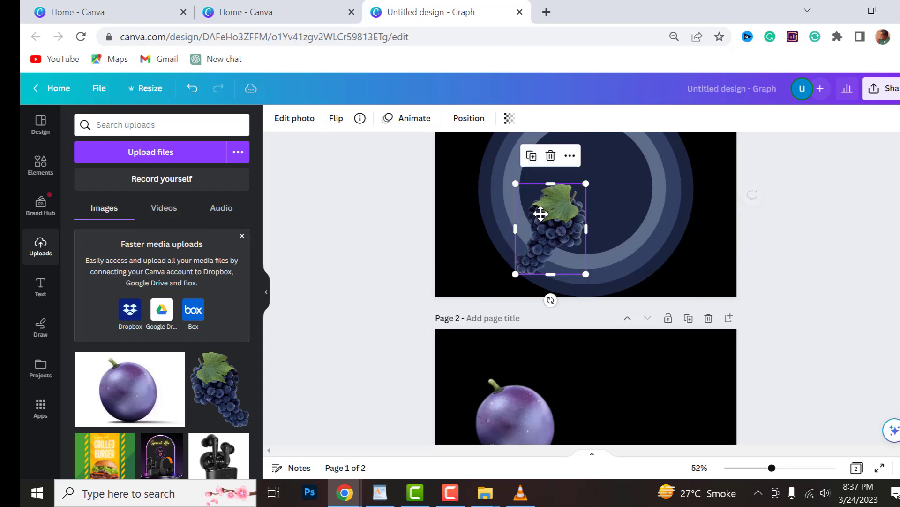
Step: Rotate the grape bunch so it hangs straight down, and shrink it slightly at the lower left of the inner circle
scroll(542, 214, "up", 2)
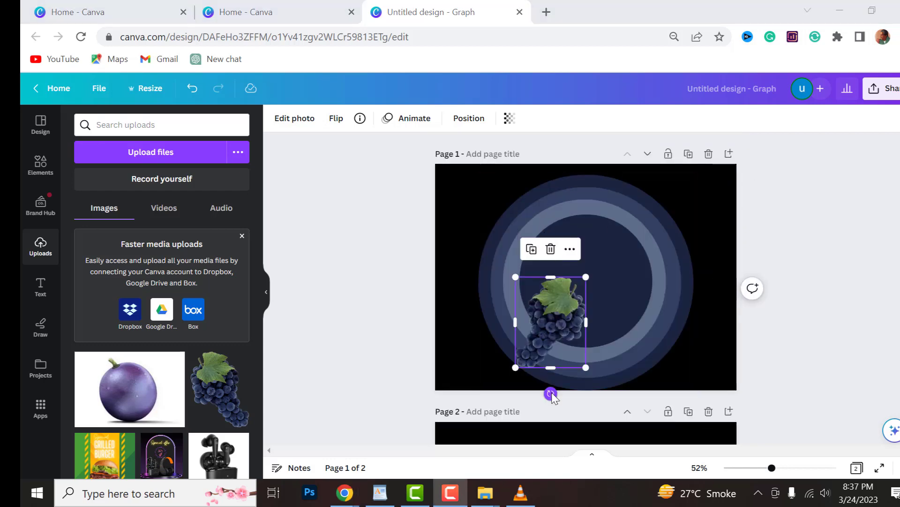
left_click_drag(551, 393, 585, 376)
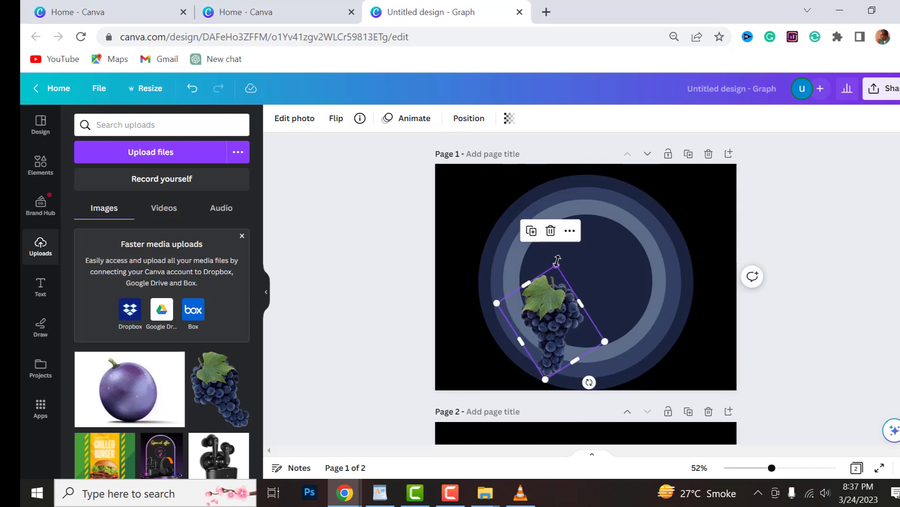
left_click_drag(557, 265, 558, 280)
left_click_drag(555, 319, 551, 312)
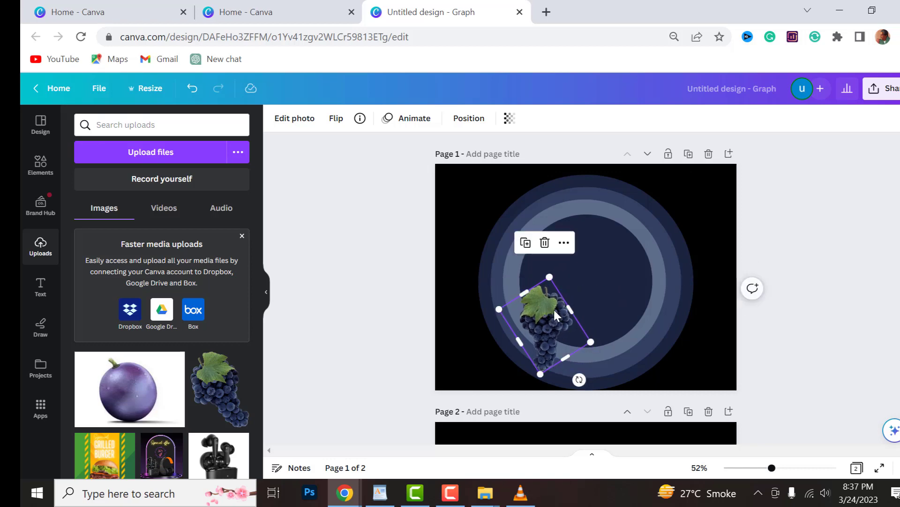
Step: Add a square and reshape it into a thin horizontal bar extending from the ring's left inner edge, just above the grapes
left_click(41, 177)
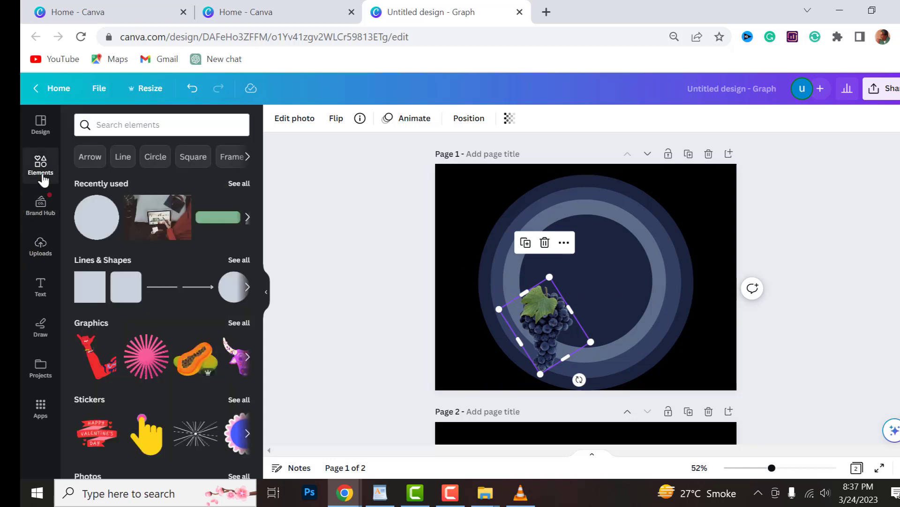
left_click(92, 291)
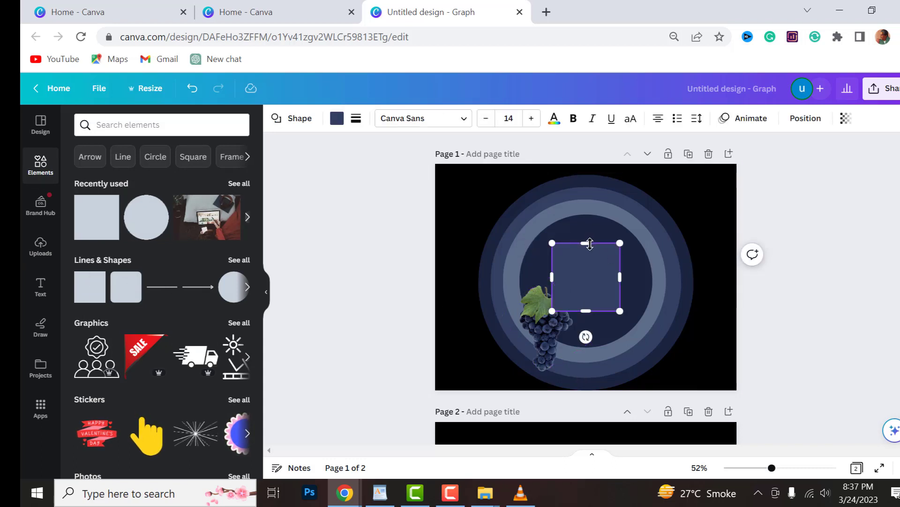
left_click_drag(589, 243, 633, 299)
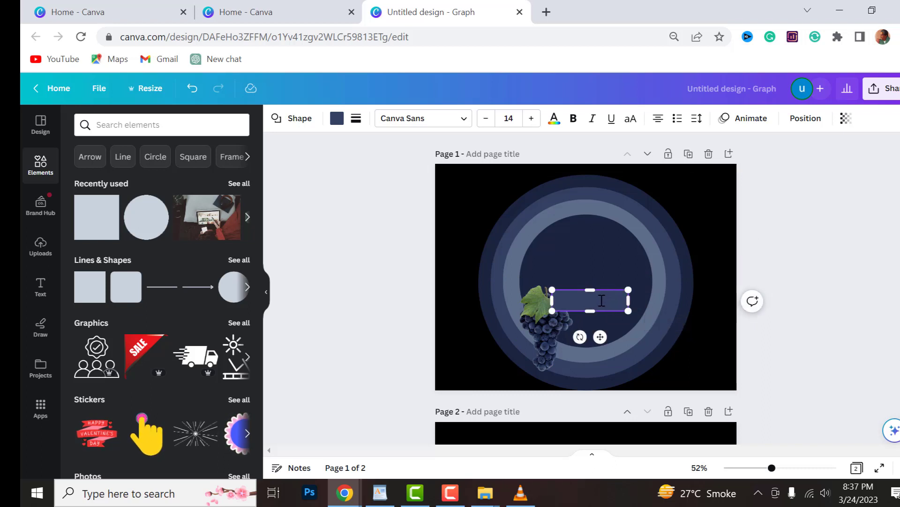
left_click(770, 314)
left_click_drag(593, 294, 558, 274)
key("Escape")
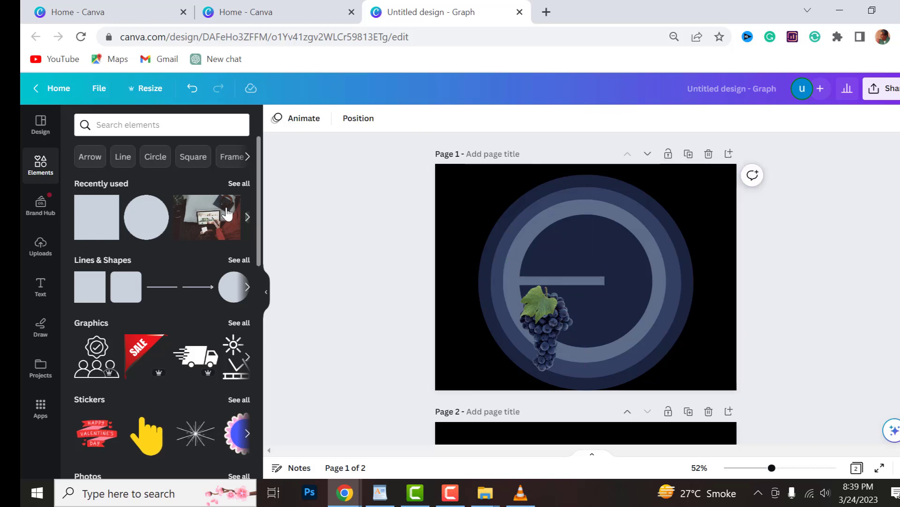
Step: Add a heading reading "FU" in regular weight and place it above the horizontal bar on the left of the inner circle
left_click(41, 287)
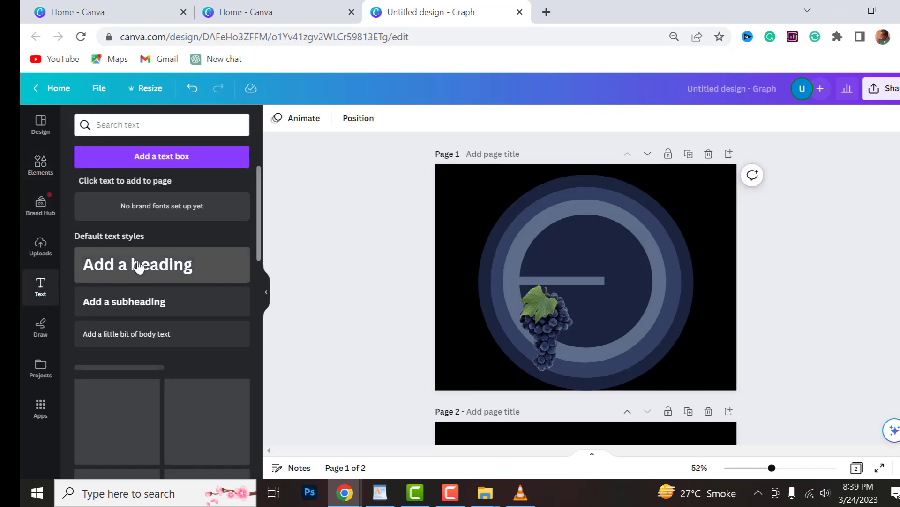
left_click(240, 274)
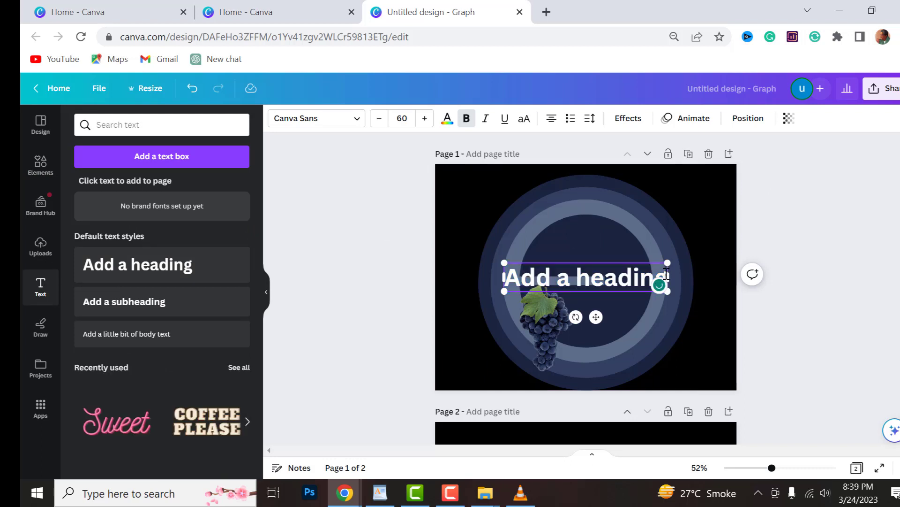
key("BackSpace")
key("BackSpace")
key("BackSpace")
key("BackSpace")
key("BackSpace")
key("BackSpace")
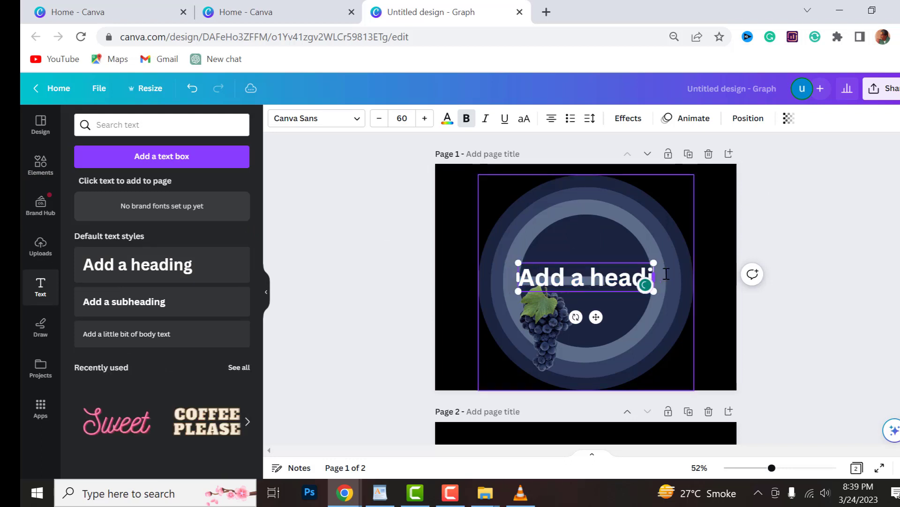
key("BackSpace")
key("BackSpace")
key("BackSpace")
key("BackSpace")
key("BackSpace")
key("BackSpace")
key("BackSpace")
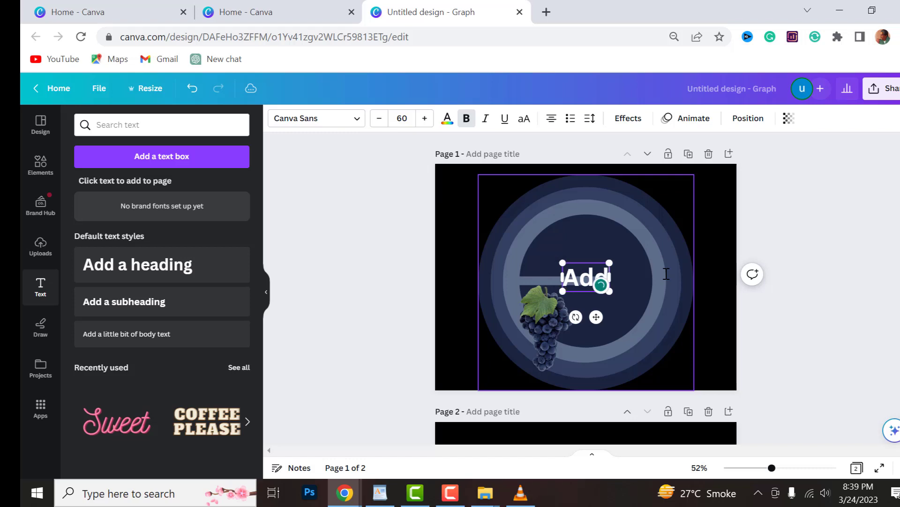
type("F")
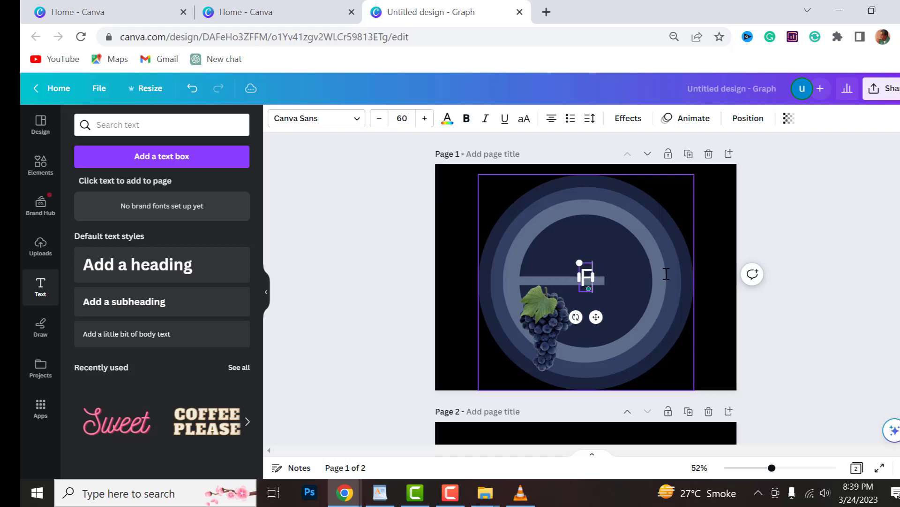
type("U")
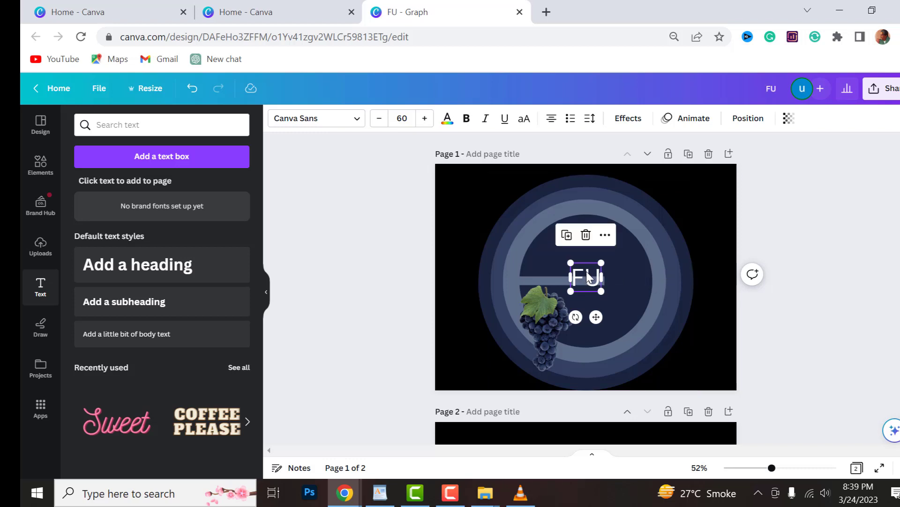
left_click_drag(588, 277, 554, 251)
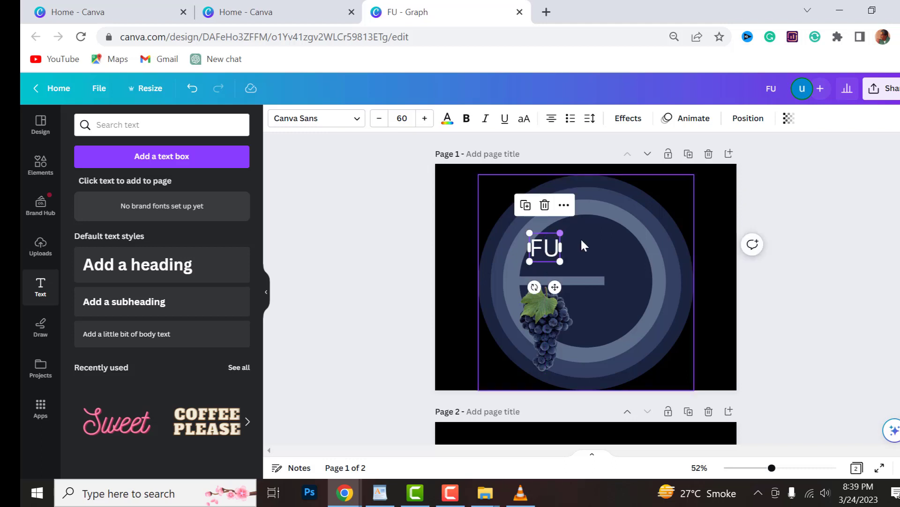
Step: Duplicate the "FU" text to its right and change the copy to a bold "ZZ"
left_click(526, 205)
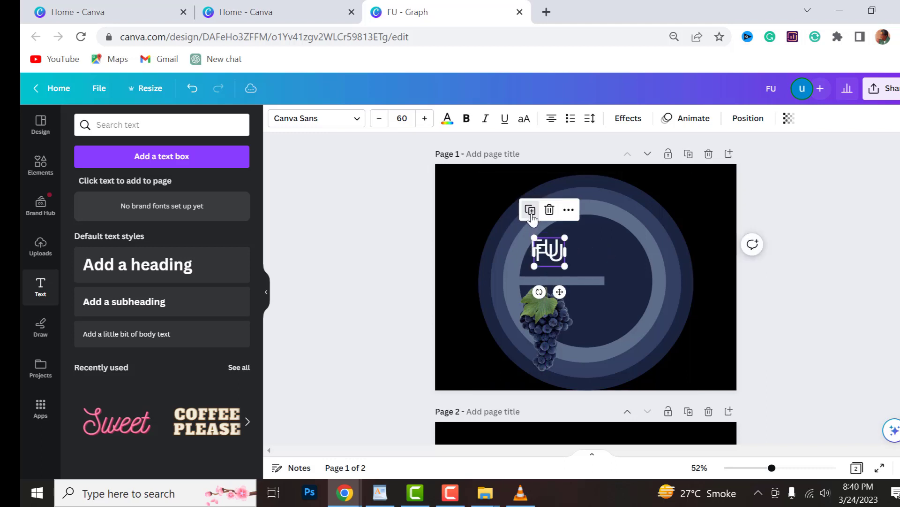
left_click_drag(547, 249, 580, 259)
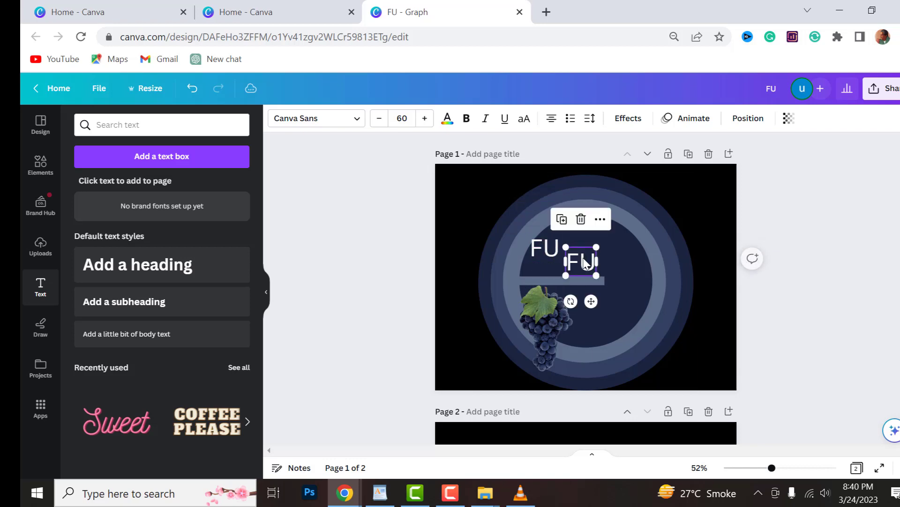
left_click(594, 262)
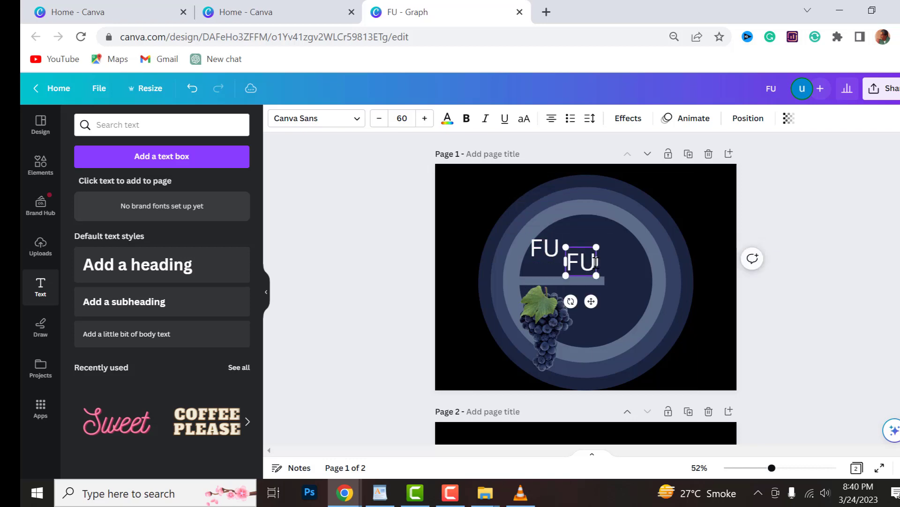
key("ctrl+a")
key("BackSpace")
key("ctrl+b")
type("ZZ")
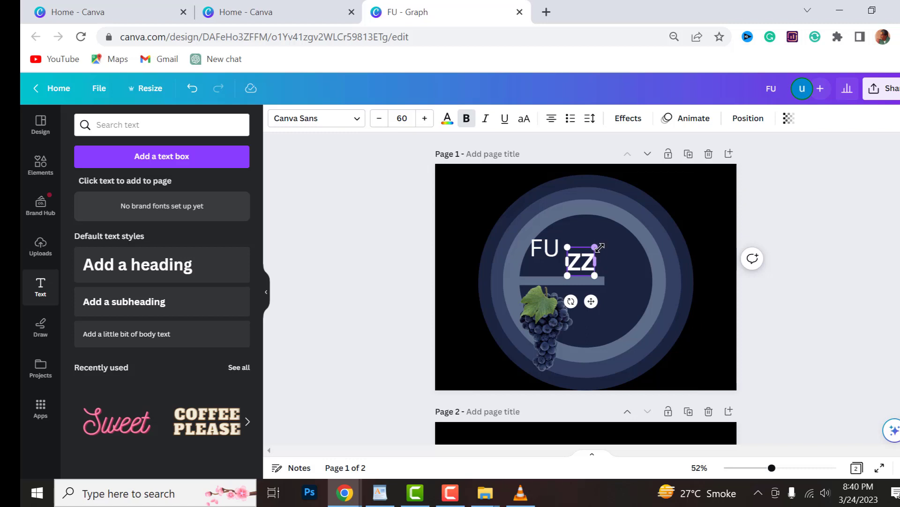
Step: Reduce the "ZZ" text to about size 40.8 and move it up beside "FU"
left_click_drag(598, 244, 594, 256)
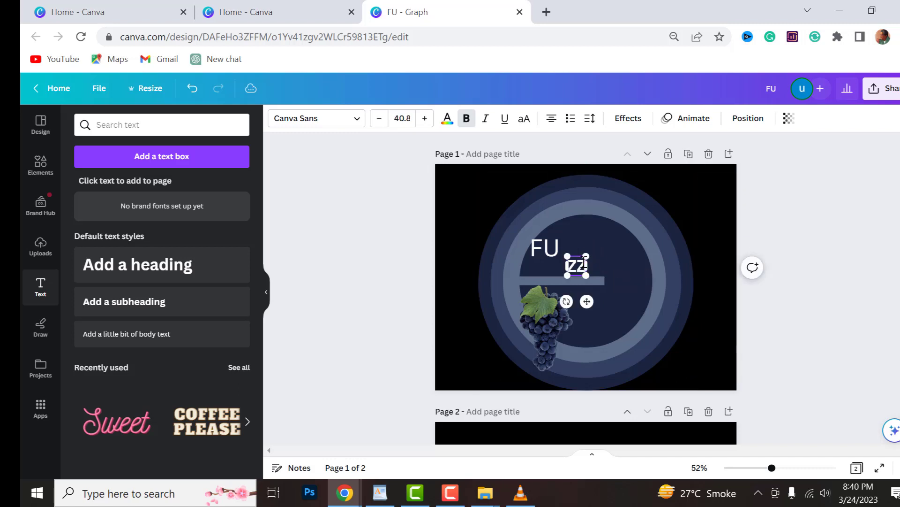
left_click(776, 303)
left_click_drag(576, 267, 570, 249)
left_click(570, 249)
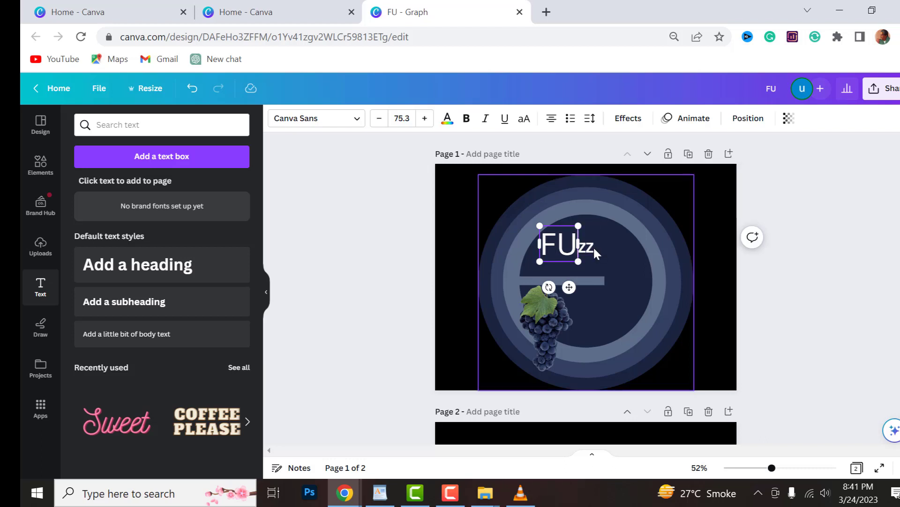
Step: Duplicate the "ZZ" text, place the copy between "FU" and the bar, and change it to a regular-weight "DRINK" in a wider box
left_click(590, 248)
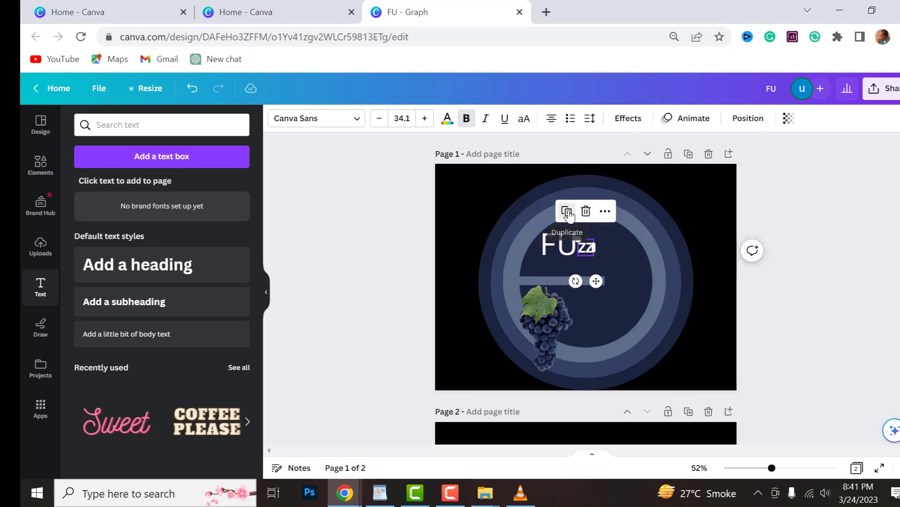
left_click_drag(579, 241, 557, 271)
key("BackSpace")
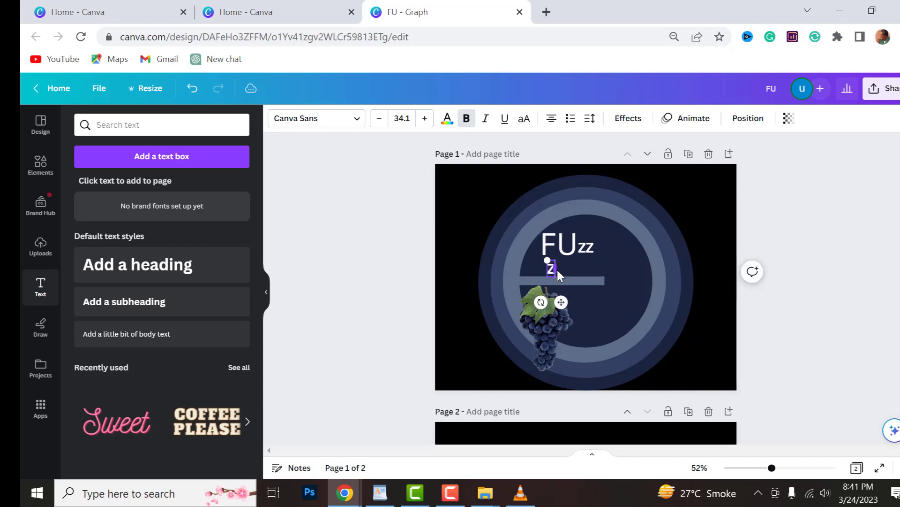
type("DRINK")
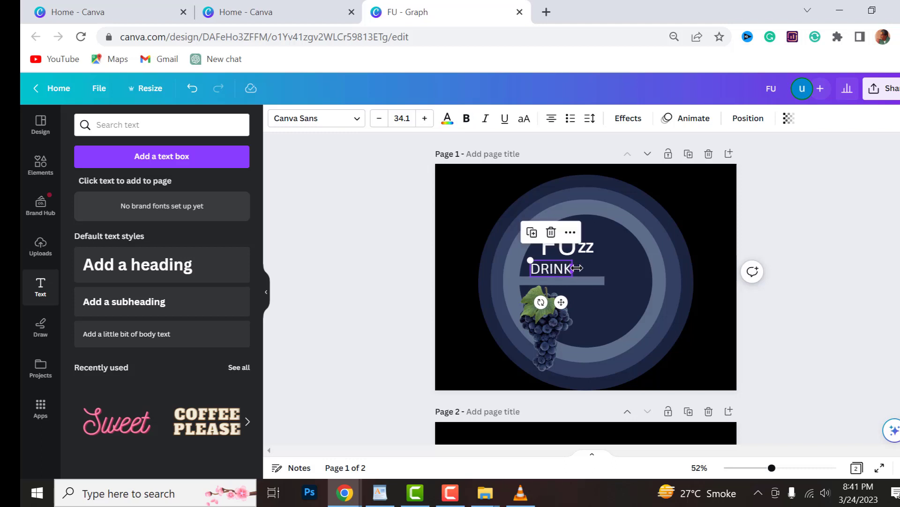
mouse_move(572, 268)
left_mouse_down()
mouse_move(604, 268)
mouse_move(586, 266)
left_mouse_up()
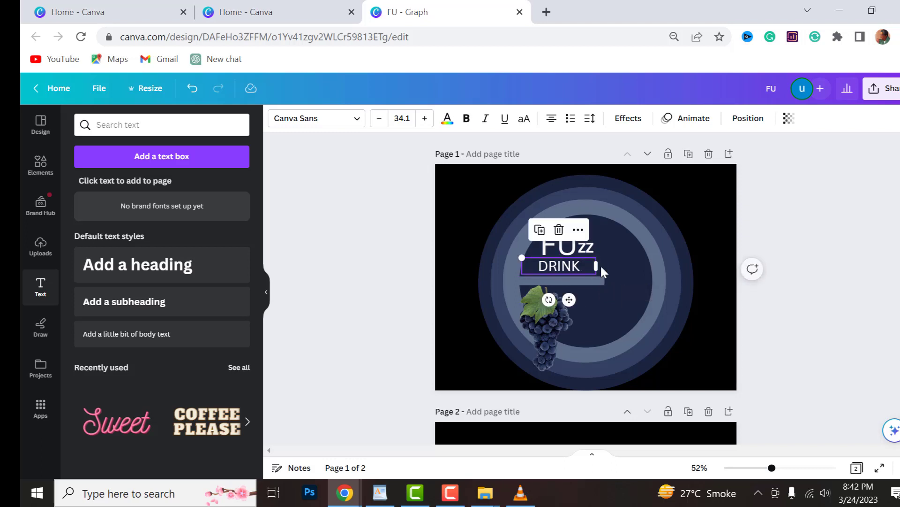
Step: Recolour the "FU" text with the light slate blue of the inner ring from the document colours
left_click(569, 248)
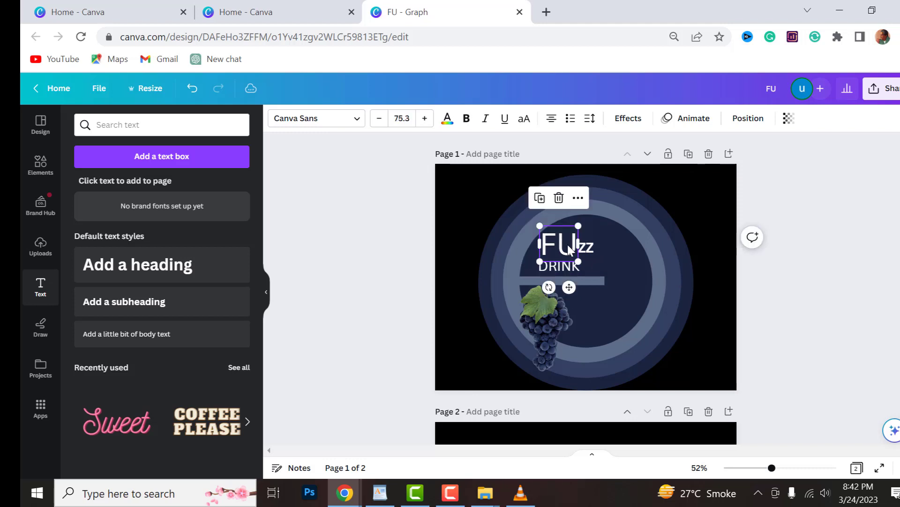
left_click(447, 121)
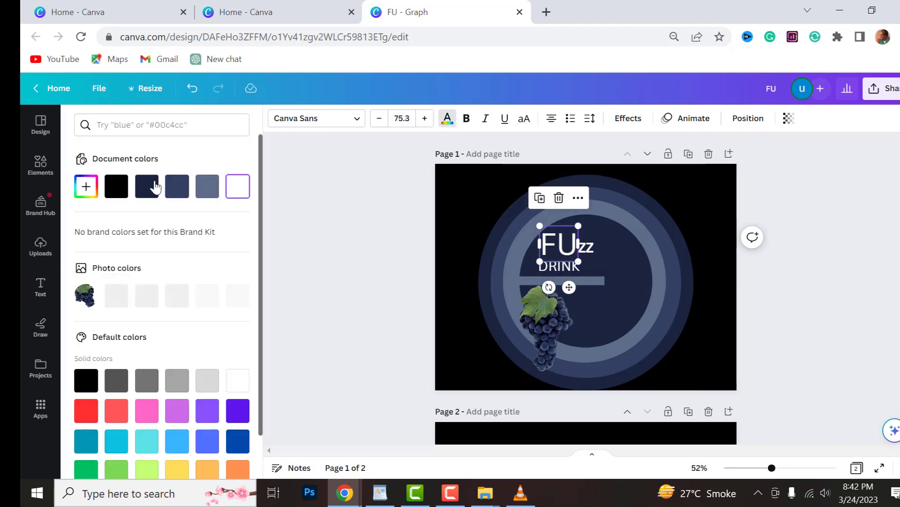
left_click(210, 189)
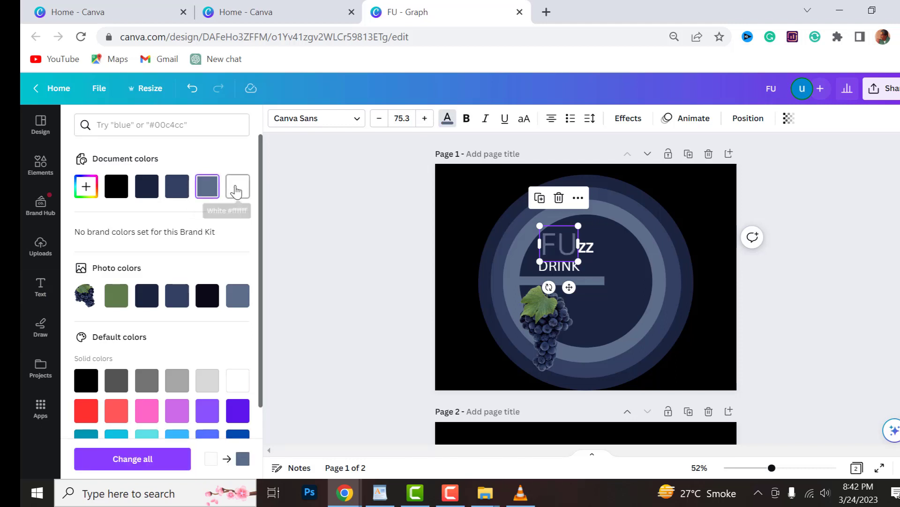
Step: Recolour the "ZZ" and "DRINK" texts with the leaf green from the grape photo's colours
left_click(589, 250)
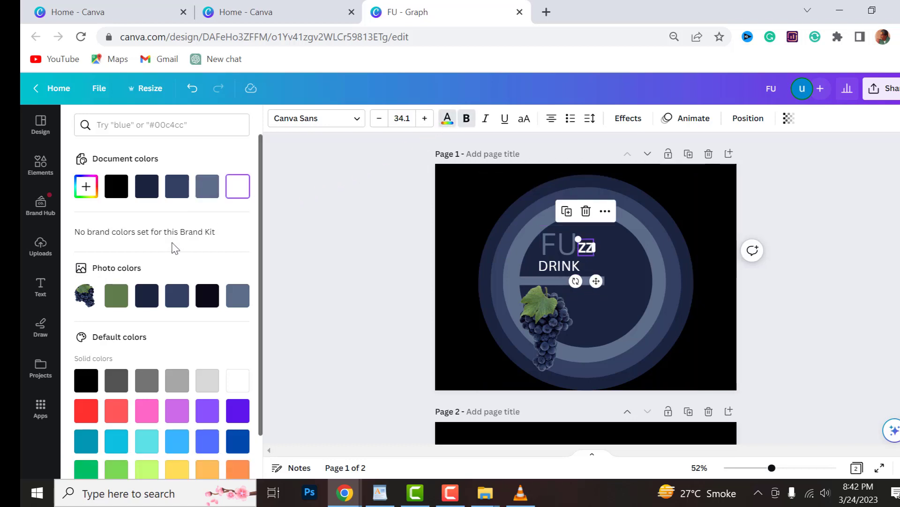
left_click(115, 295)
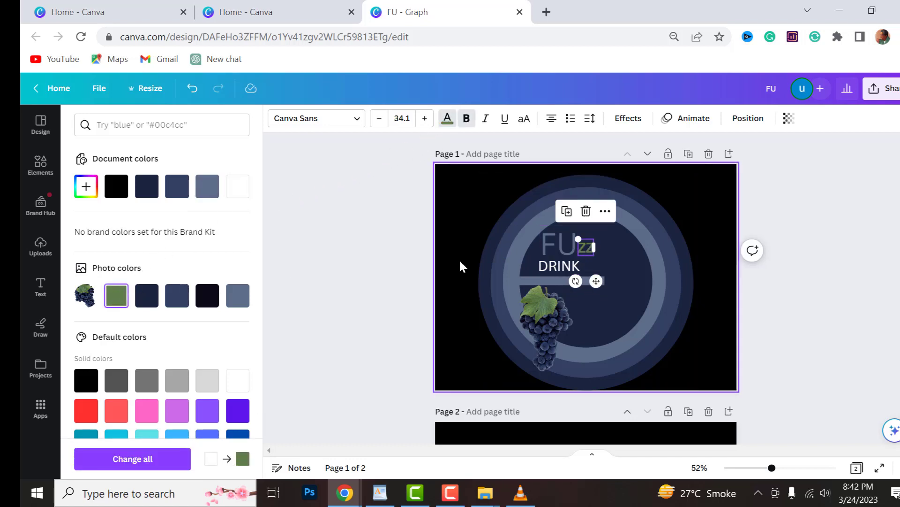
left_click(542, 263)
double_click(542, 263)
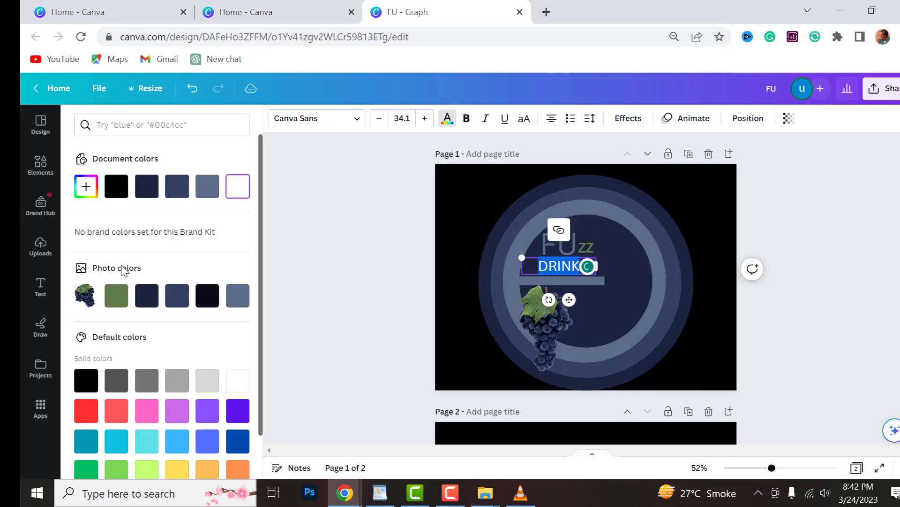
left_click(110, 291)
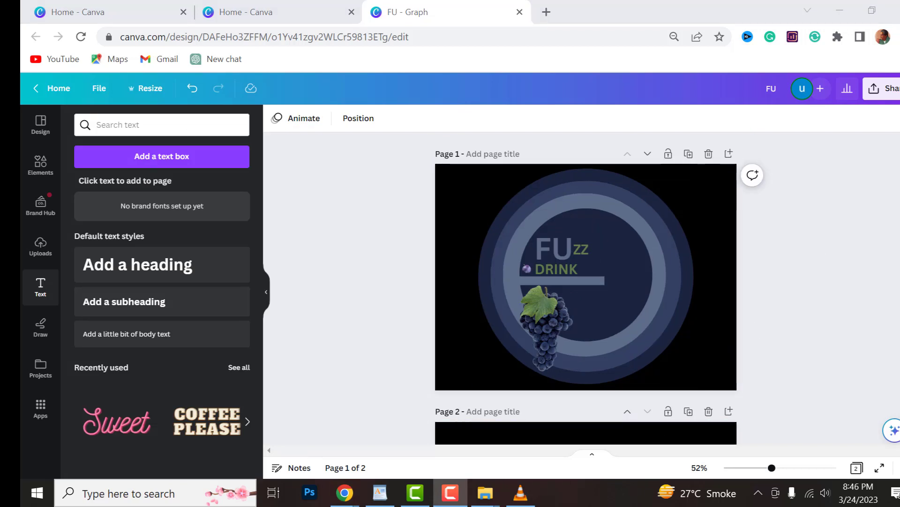
Step: Download only page 1 of the design as a PNG and check the exported image up close
left_click(893, 88)
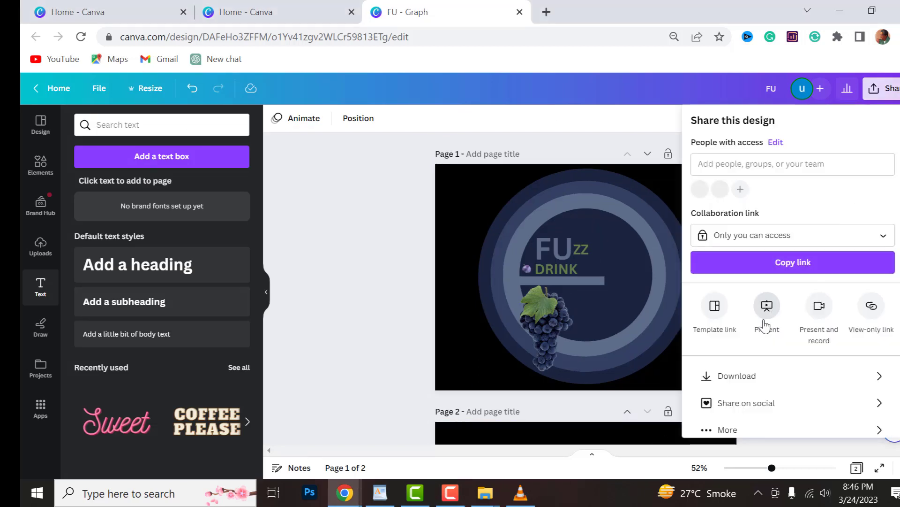
left_click(747, 378)
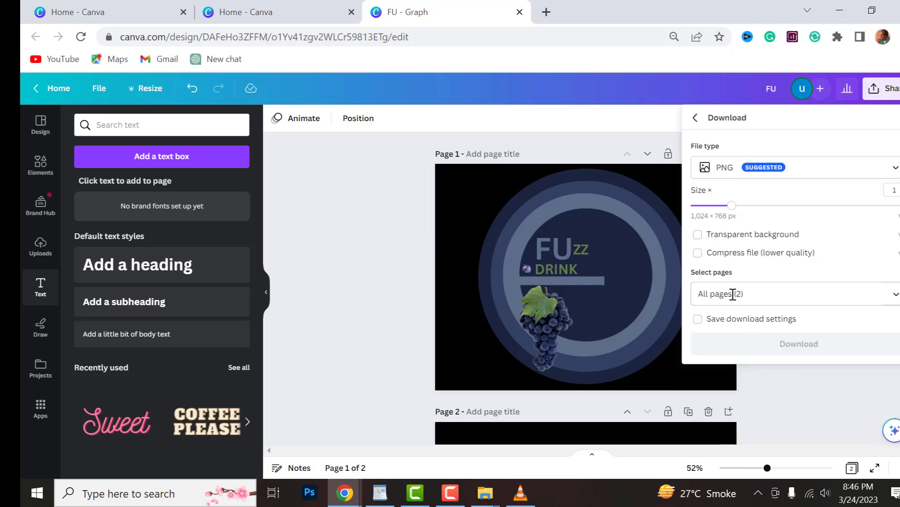
left_click(763, 293)
left_click(778, 325)
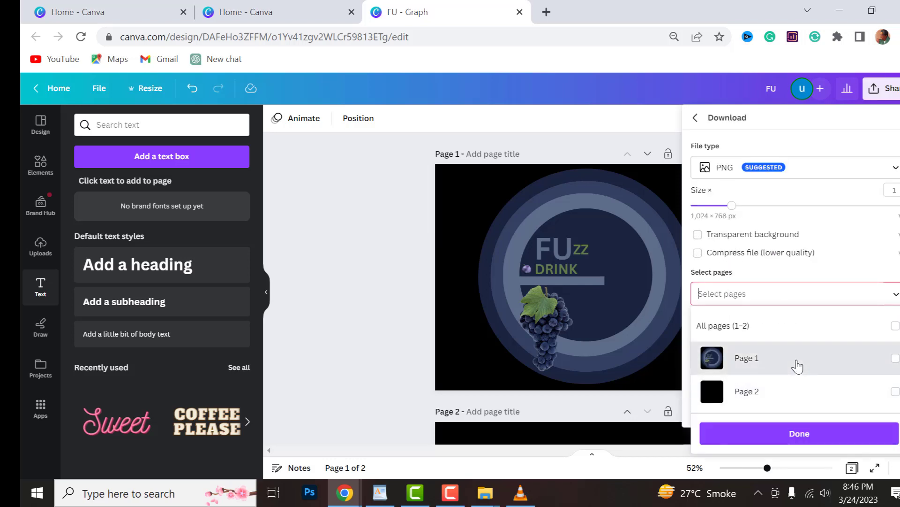
left_click(796, 367)
left_click(799, 431)
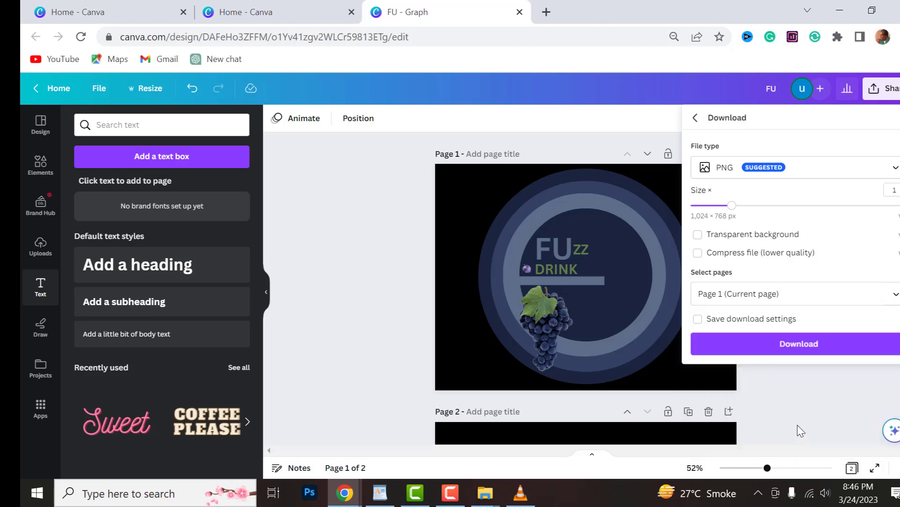
left_click(778, 347)
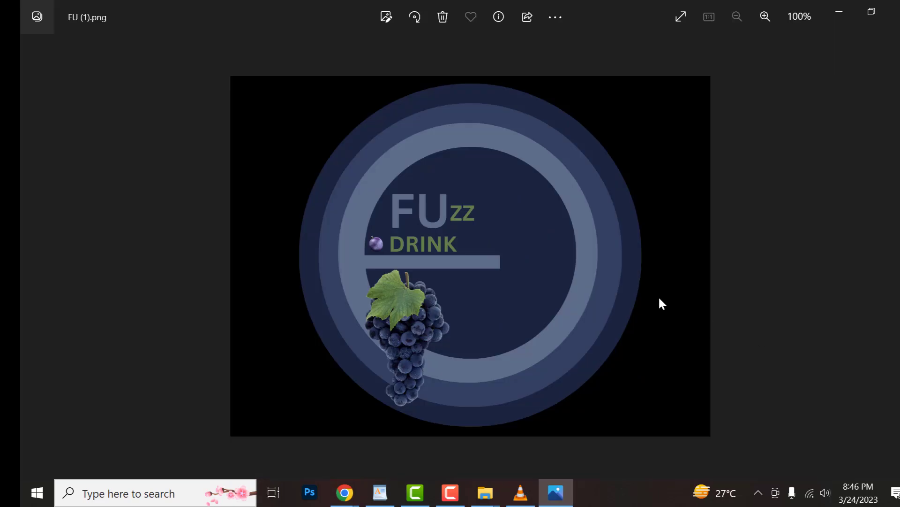
scroll(573, 262, "up", 4)
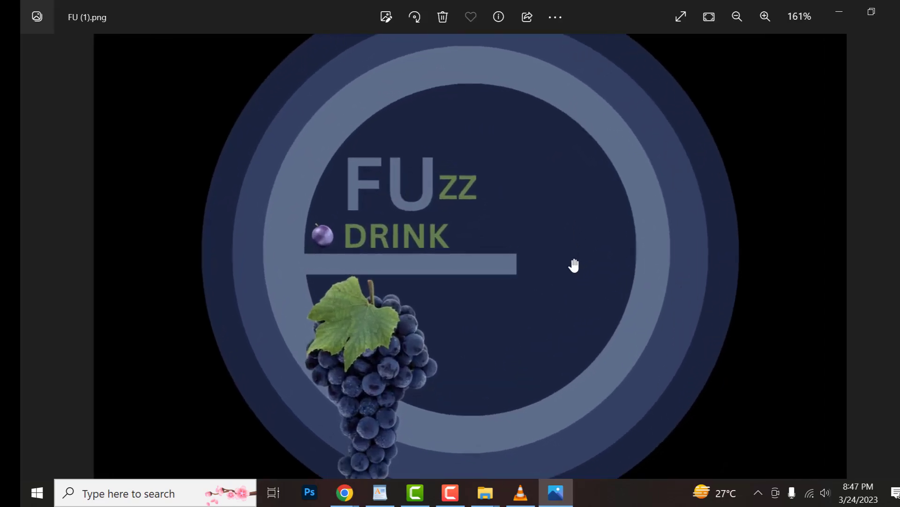
left_click_drag(578, 219, 587, 249)
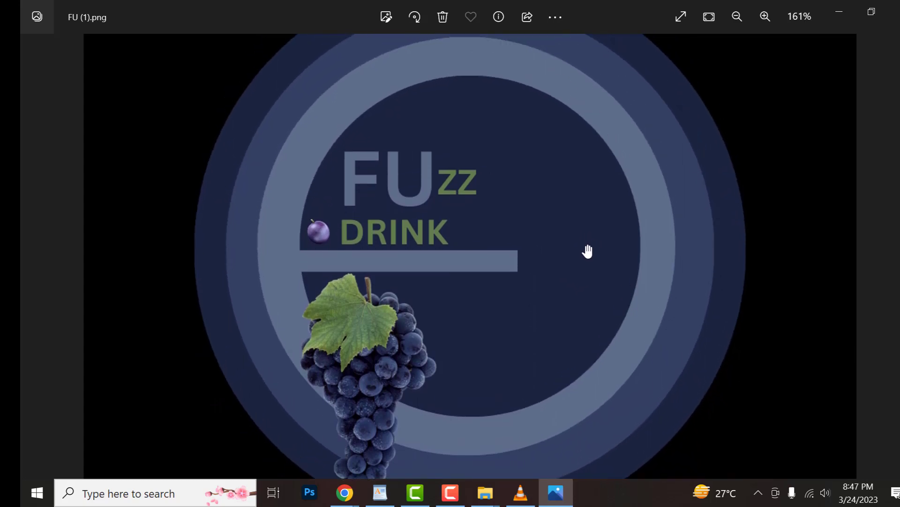
scroll(586, 249, "down", 3)
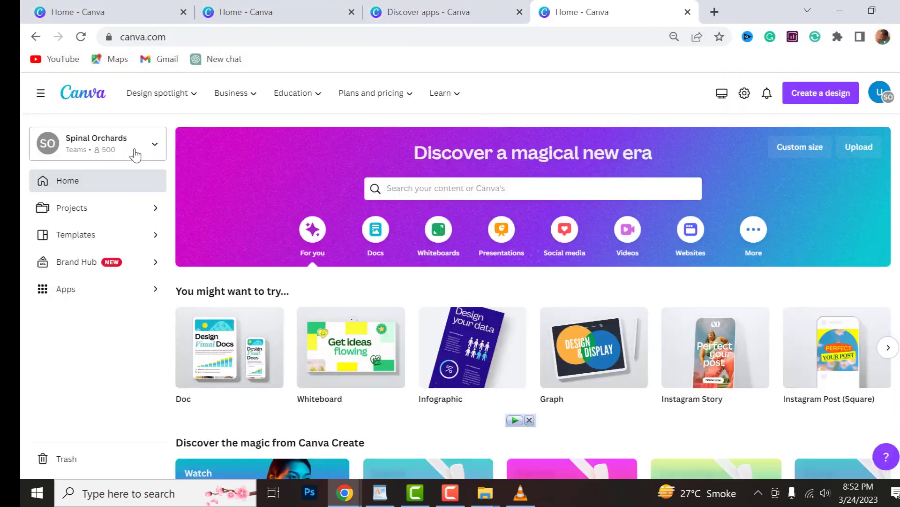
Step: Open the Smartmockups app from the Canva apps and look through its mockup categories
left_click(63, 291)
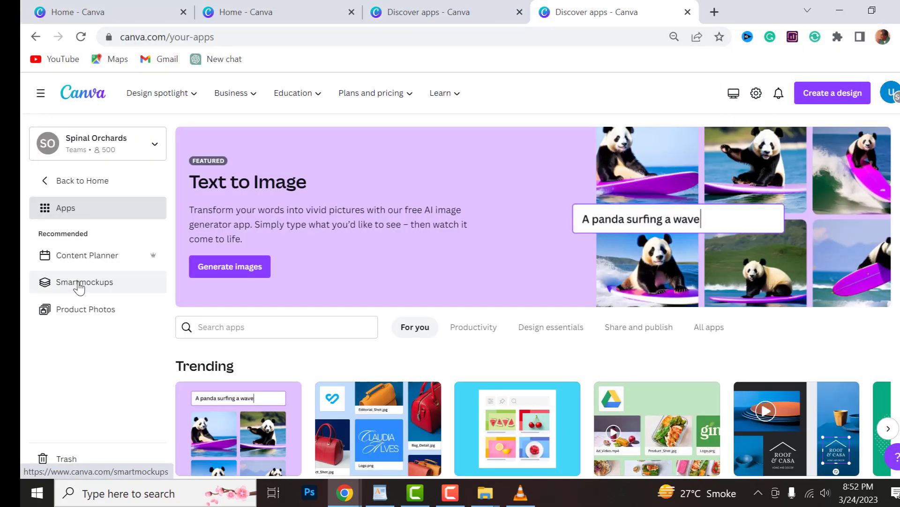
left_click(77, 283)
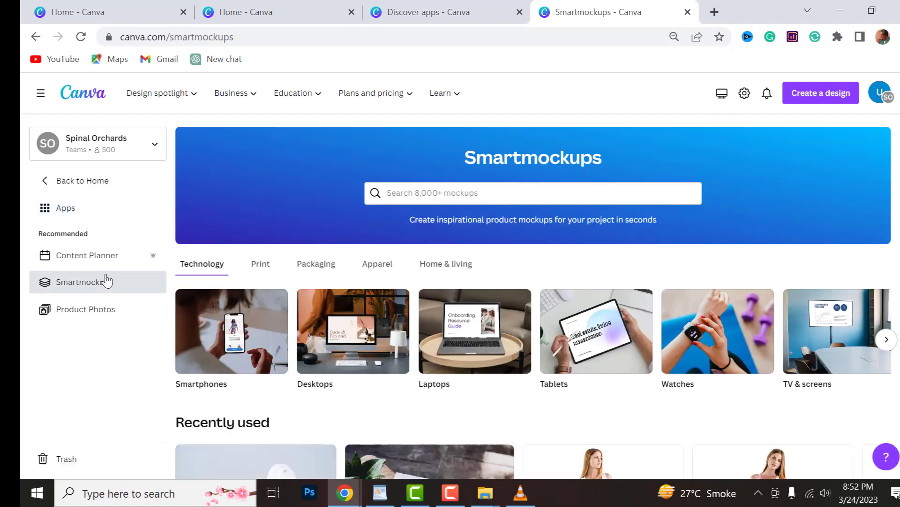
scroll(246, 317, "down", 3)
scroll(246, 316, "down", 6)
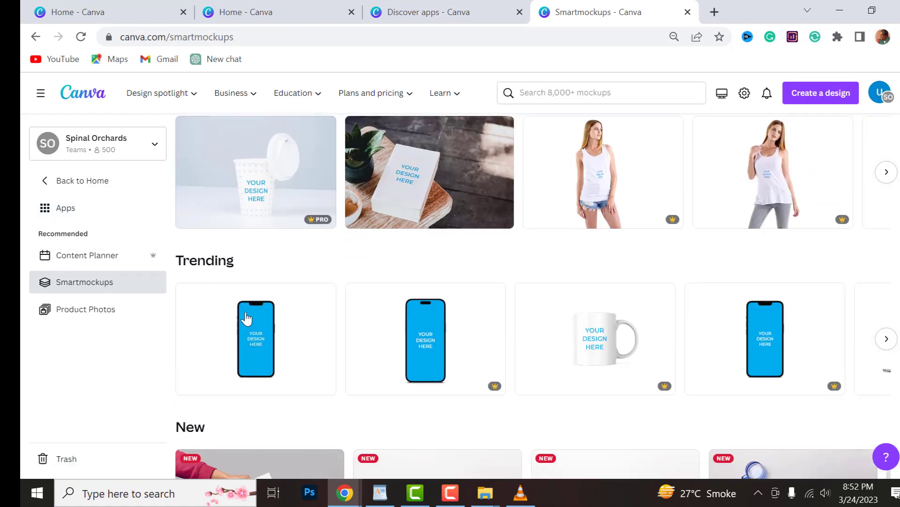
scroll(245, 318, "up", 3)
scroll(244, 318, "up", 5)
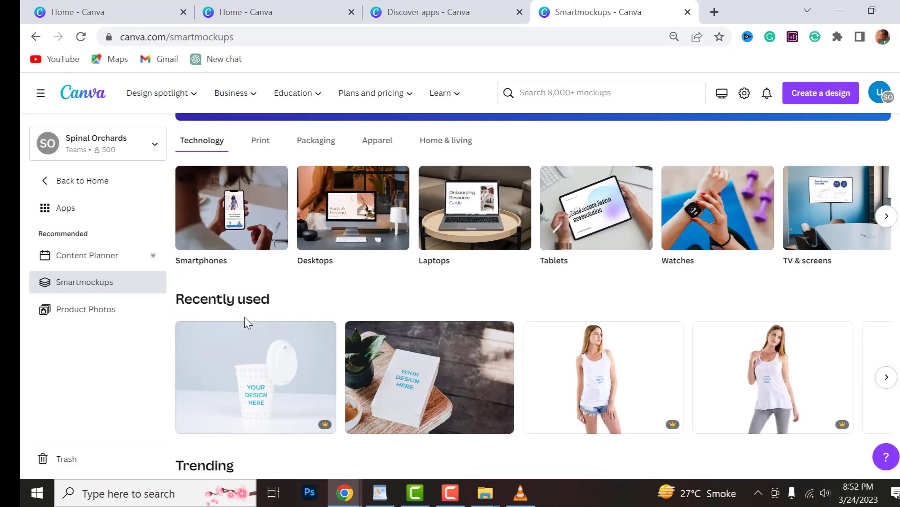
Step: Search the mockups for "BEVERAGE CAN" and choose the suggested Beverages collection
left_click(411, 190)
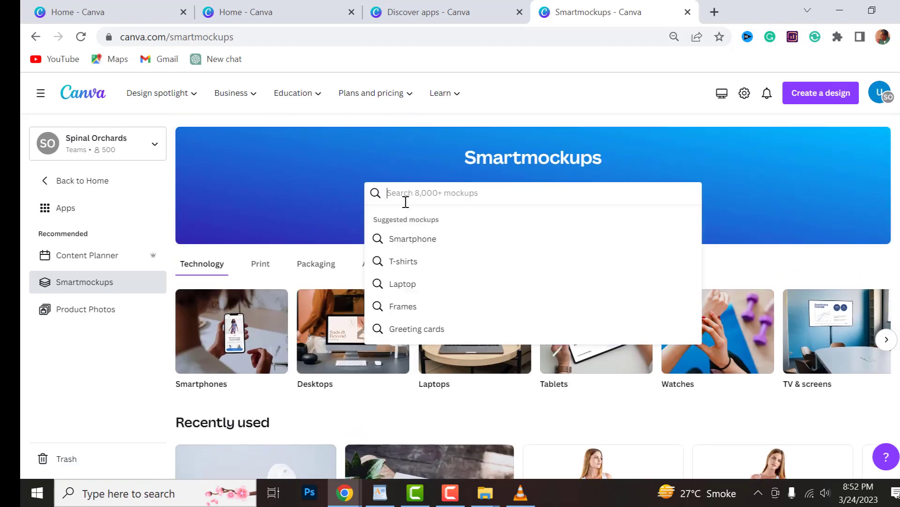
left_click(399, 193)
type("BE")
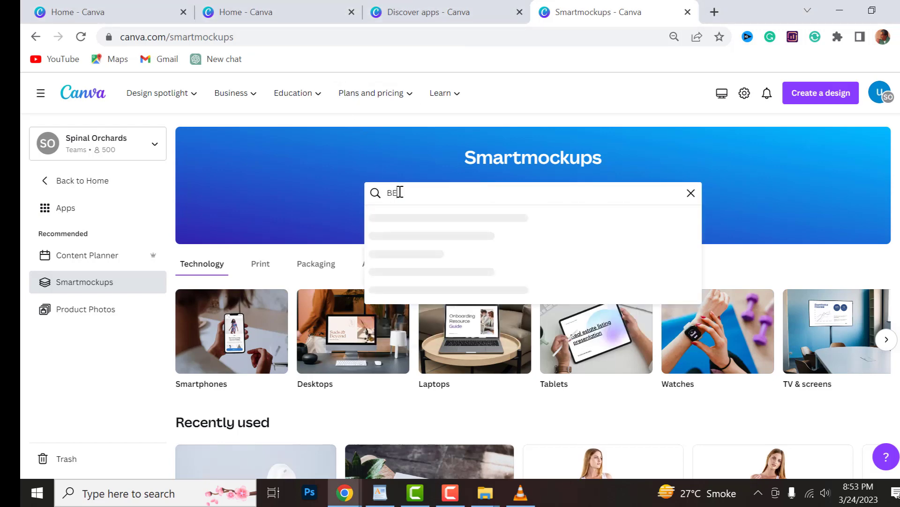
type("VERAGE CAN")
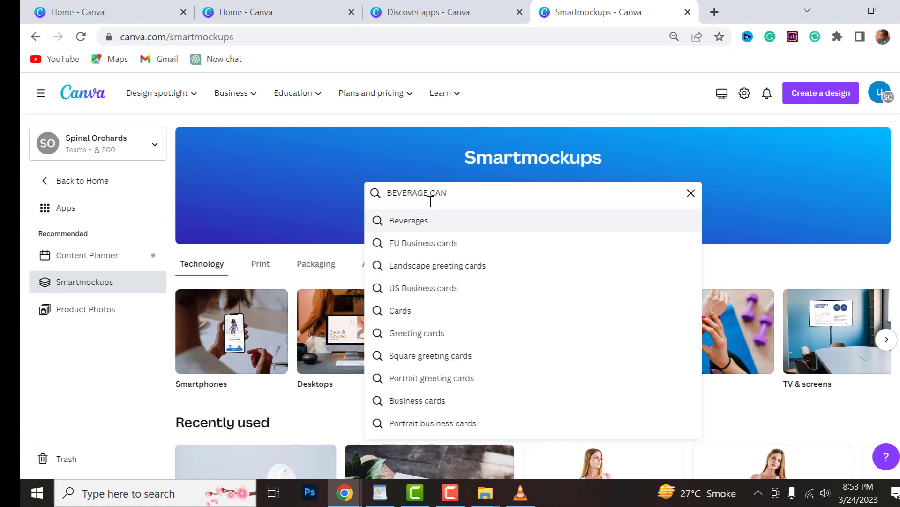
left_click(432, 220)
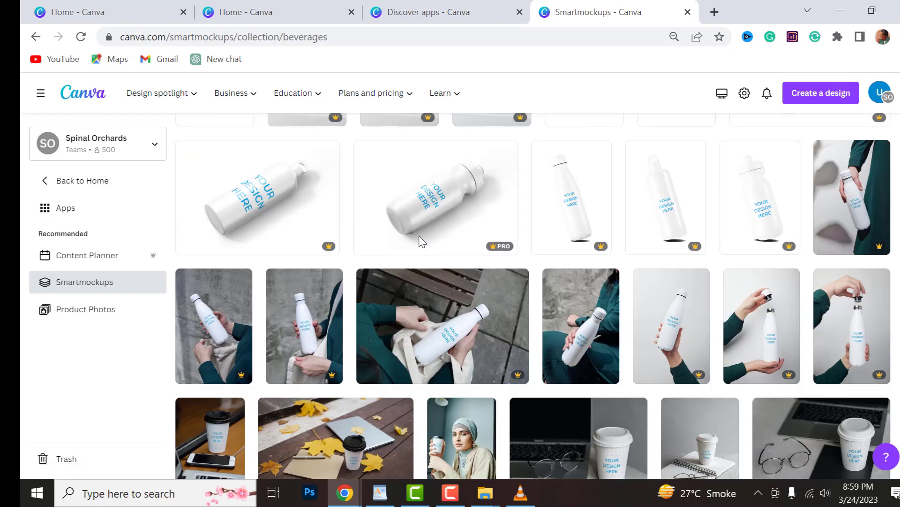
Step: Choose the mockup of a black-lidded coffee cup standing beside a phone and a laptop
scroll(419, 241, "down", 1)
scroll(417, 244, "down", 4)
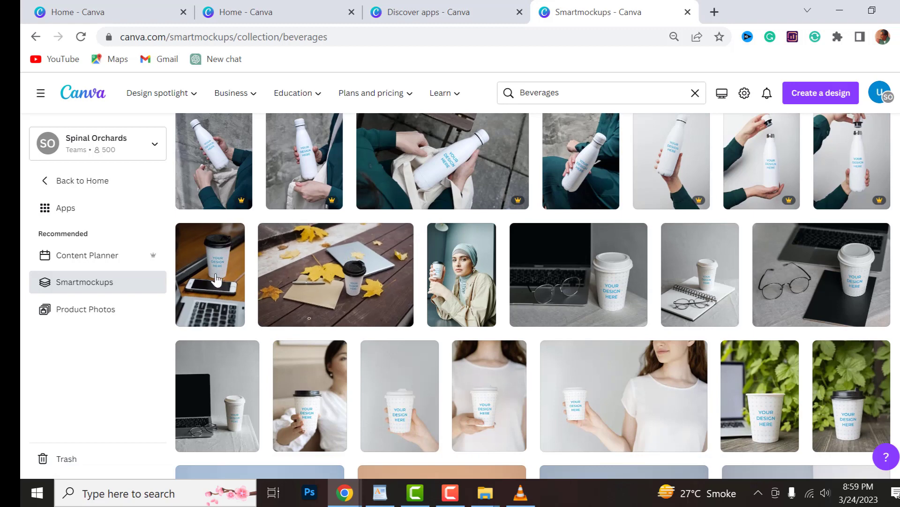
left_click(229, 280)
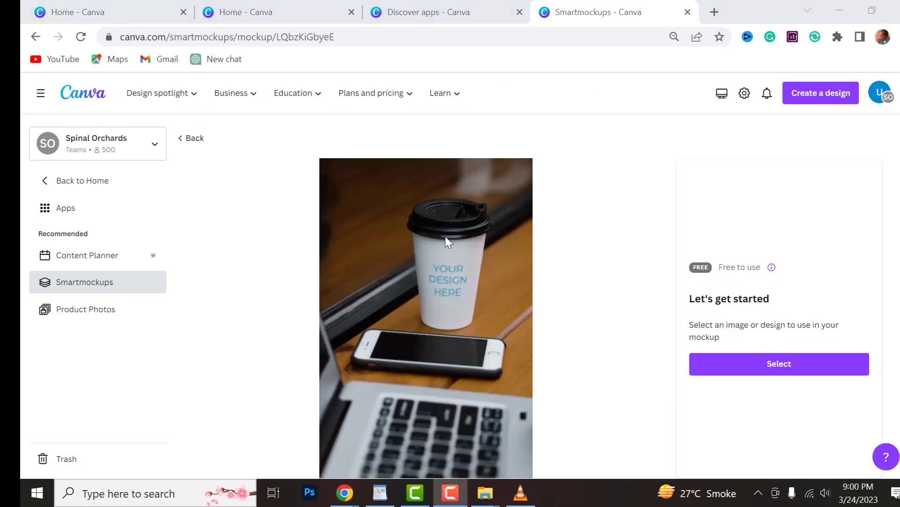
Step: Upload the FU (1) image from the Downloads folder and select it as the cup mockup's design
left_click(772, 365)
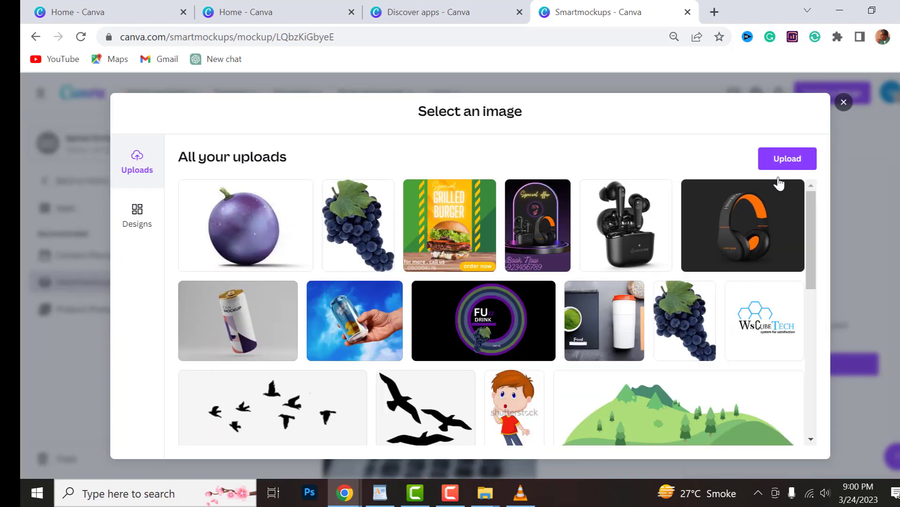
left_click(780, 163)
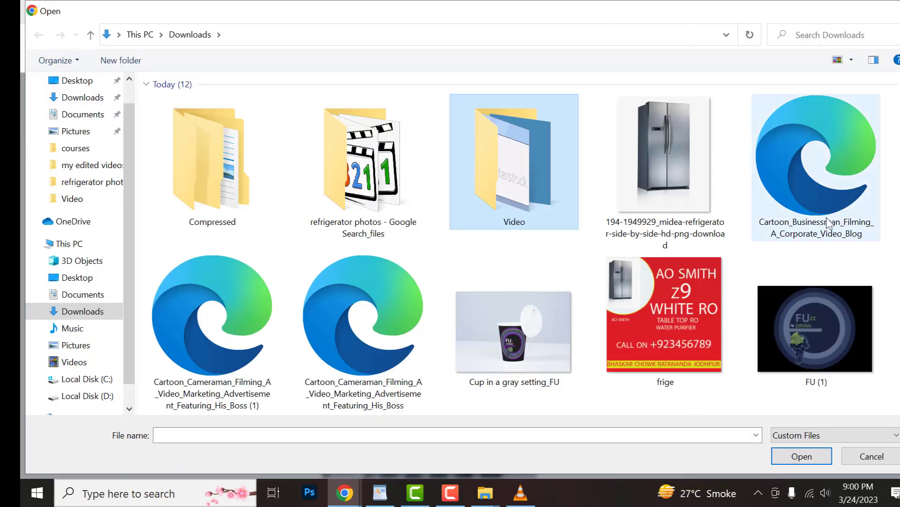
left_click(818, 300)
left_click(800, 456)
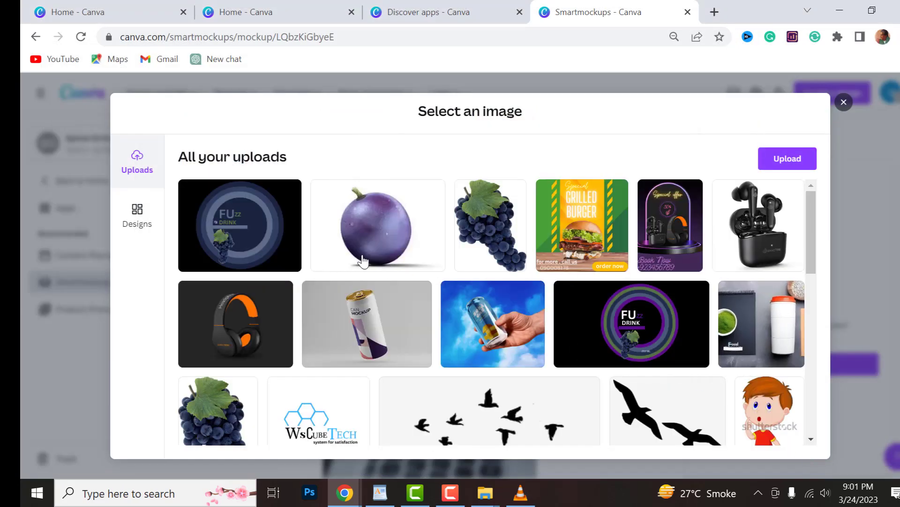
left_click(277, 237)
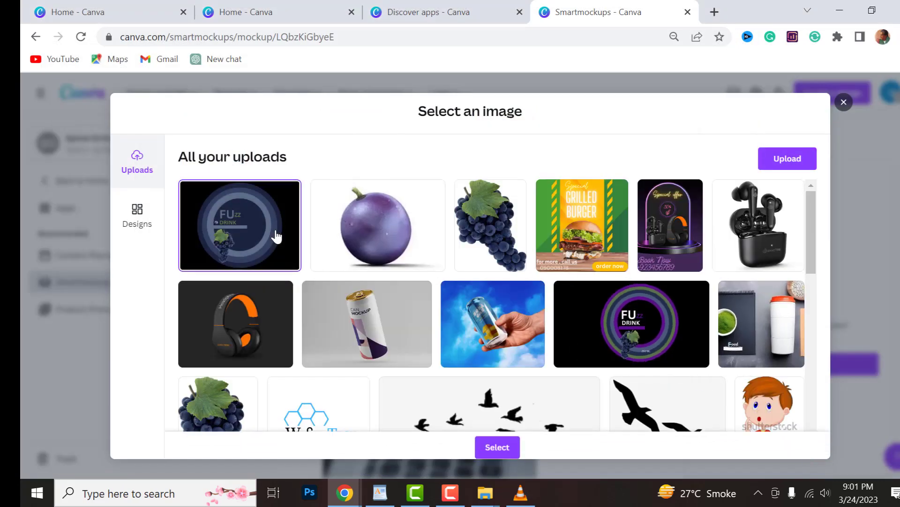
left_click(496, 445)
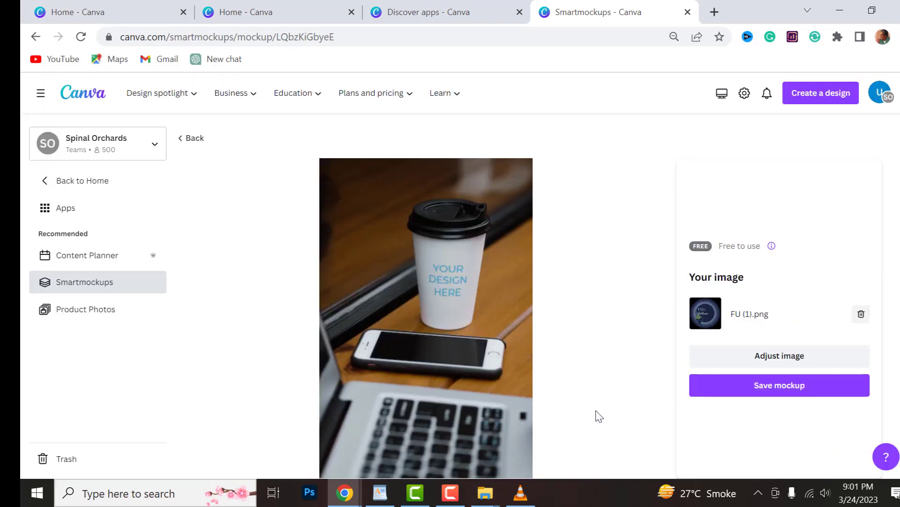
Step: Adjust the FU (1) image on the cup mockup, enlarging it to 140% and centering it horizontally and vertically in the print area
left_click(773, 354)
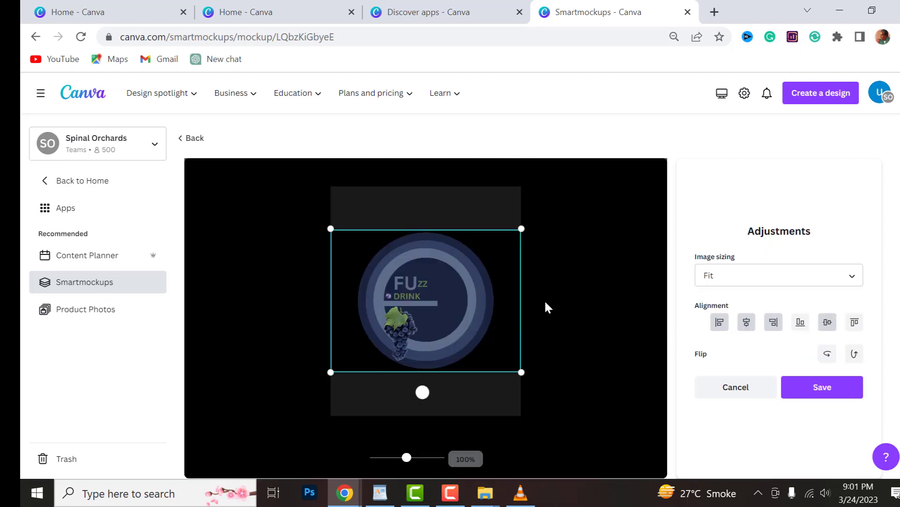
left_click_drag(522, 228, 562, 198)
left_click_drag(507, 243, 486, 251)
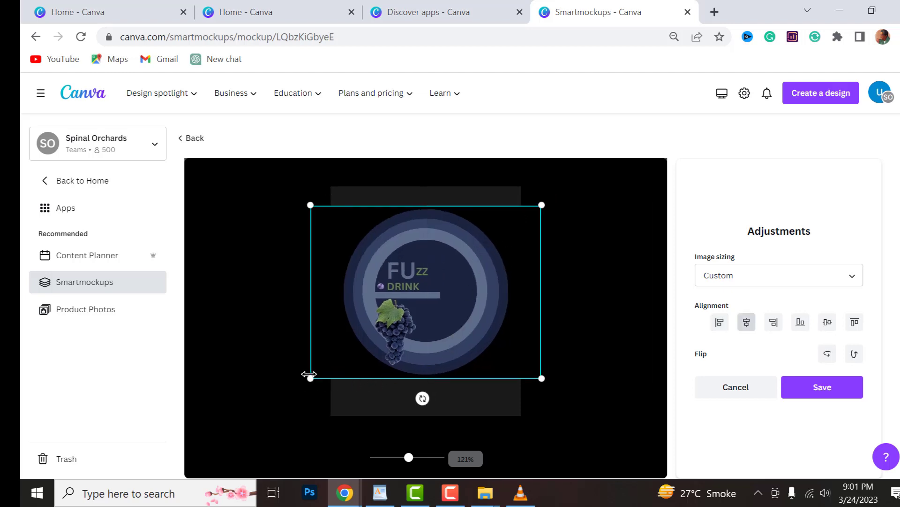
left_click_drag(312, 381, 304, 411)
left_click_drag(370, 342, 378, 342)
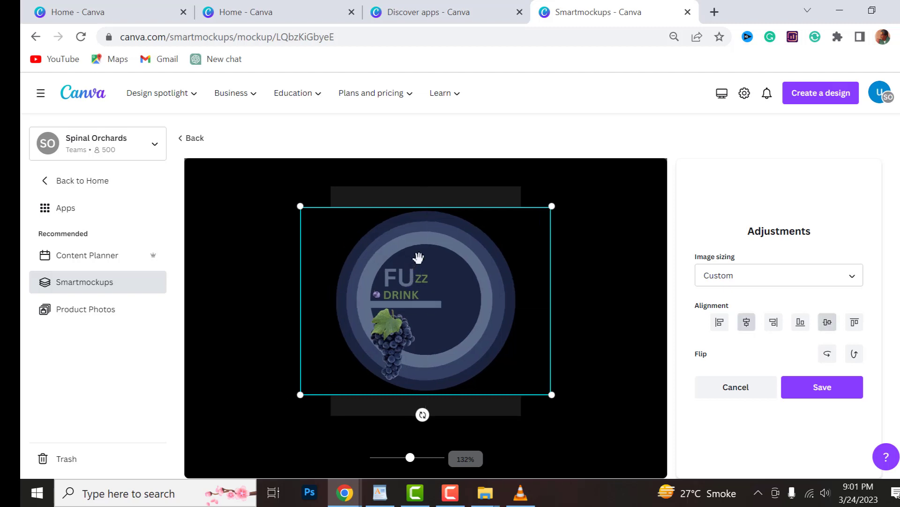
left_click_drag(430, 208, 428, 196)
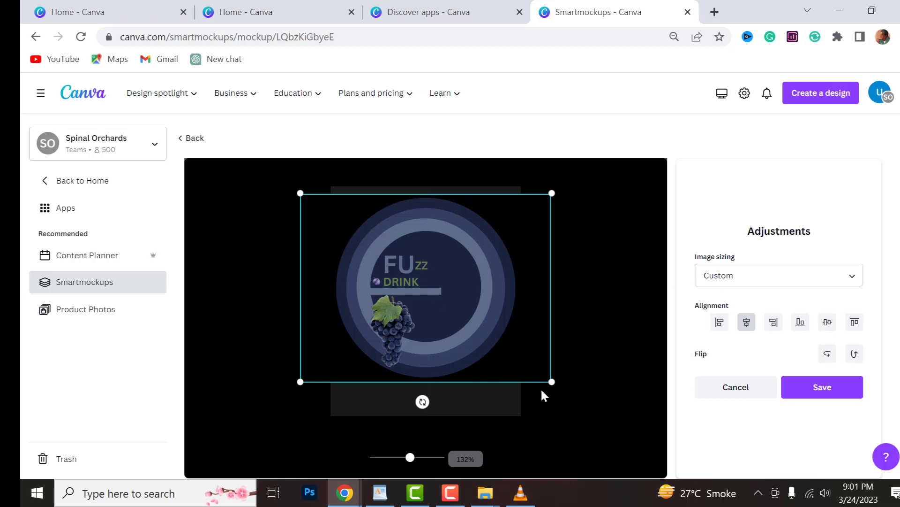
left_click_drag(552, 382, 567, 394)
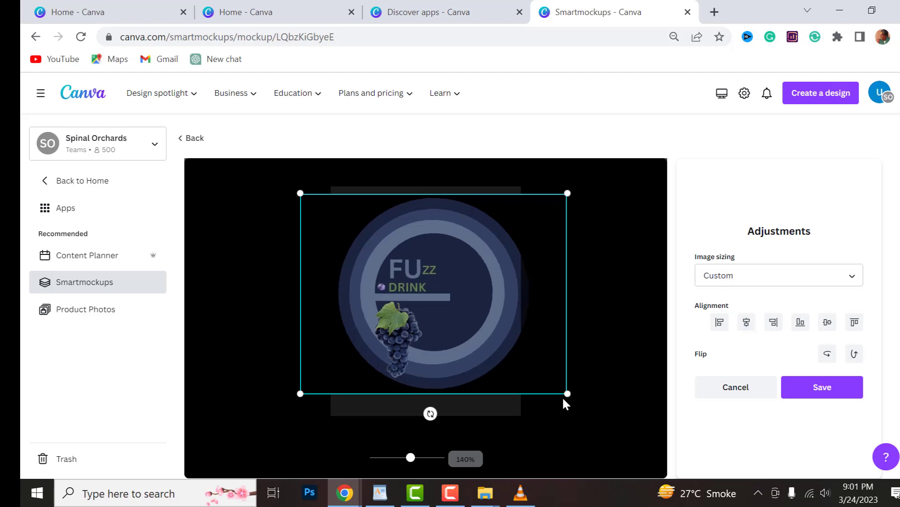
left_click_drag(494, 333, 486, 338)
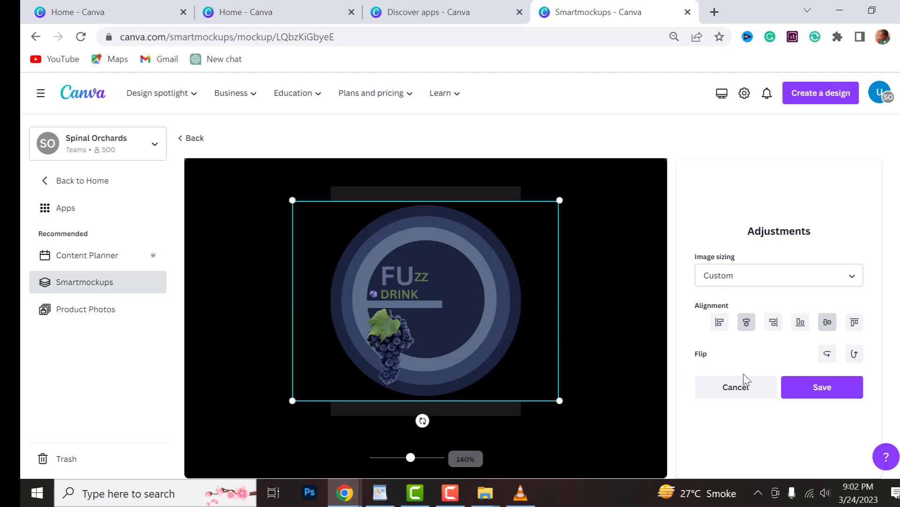
Step: Save the image adjustments, then save the finished cup mockup as a download
left_click(804, 387)
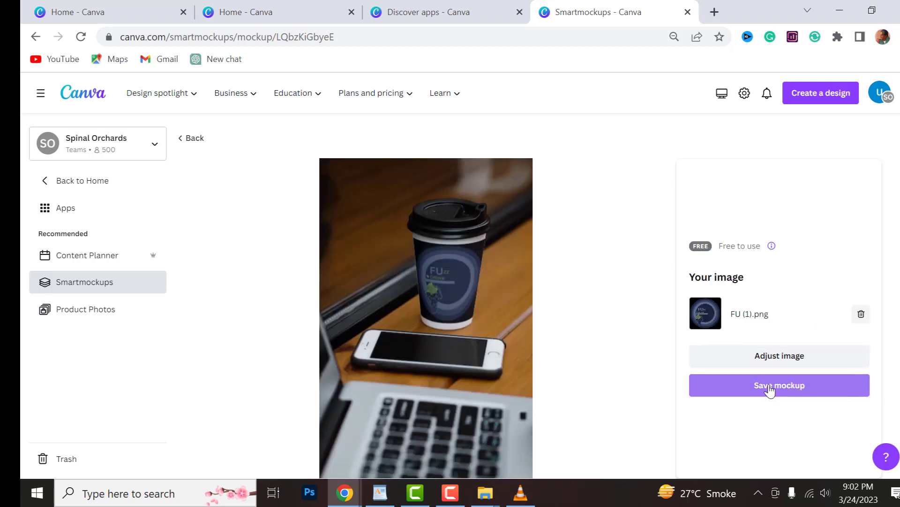
left_click(770, 389)
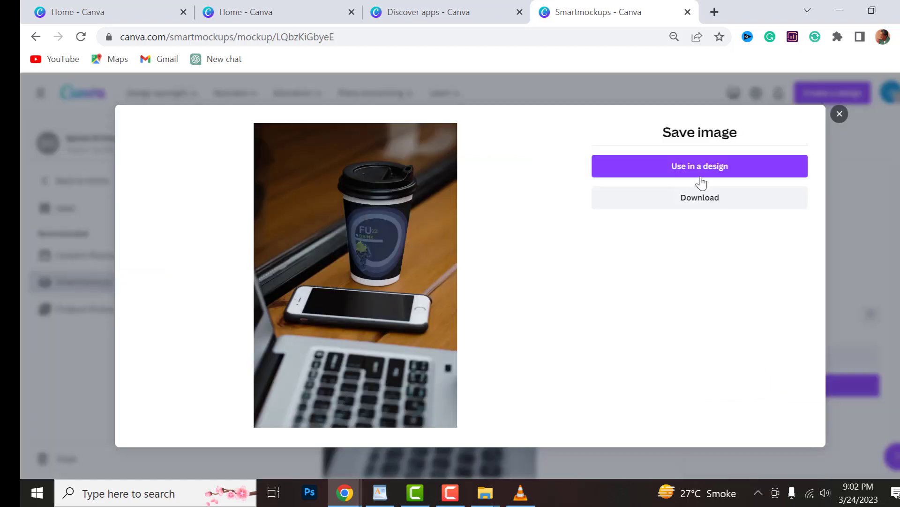
left_click(698, 200)
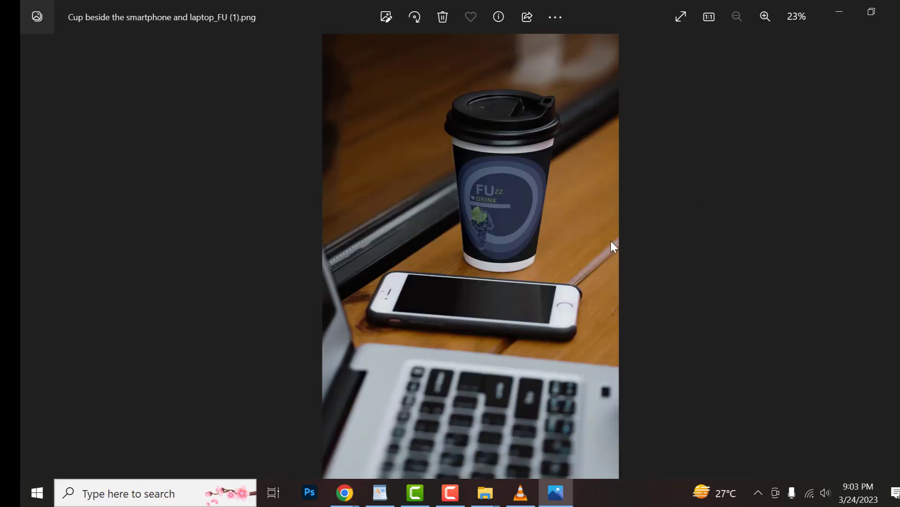
Step: Examine the FUZZ DRINK label on the cup up close in the downloaded mockup image in the photo viewer
scroll(593, 244, "up", 5)
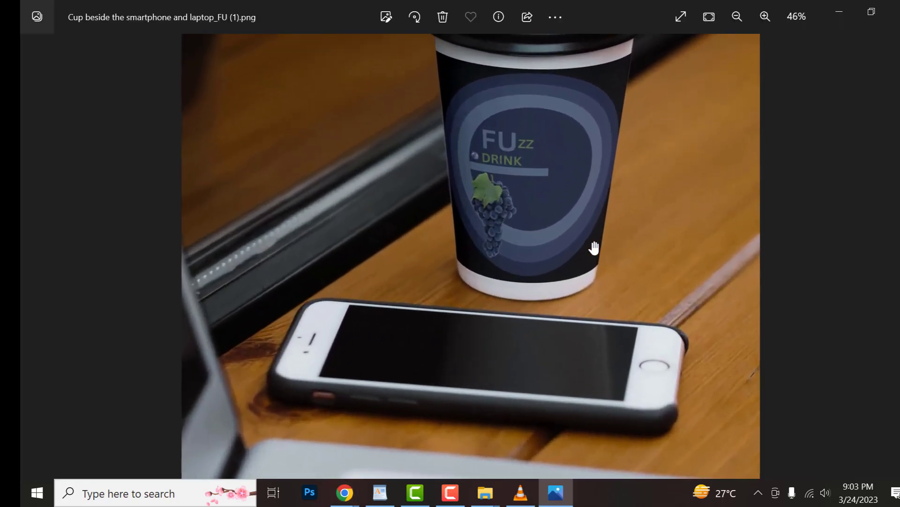
scroll(594, 247, "up", 1)
left_click_drag(595, 223, 662, 206)
scroll(662, 206, "down", 4)
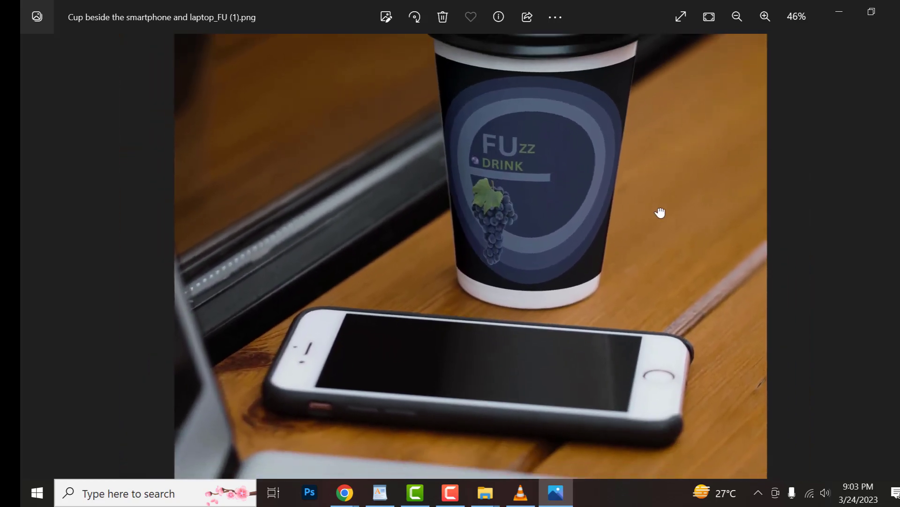
scroll(658, 216, "down", 2)
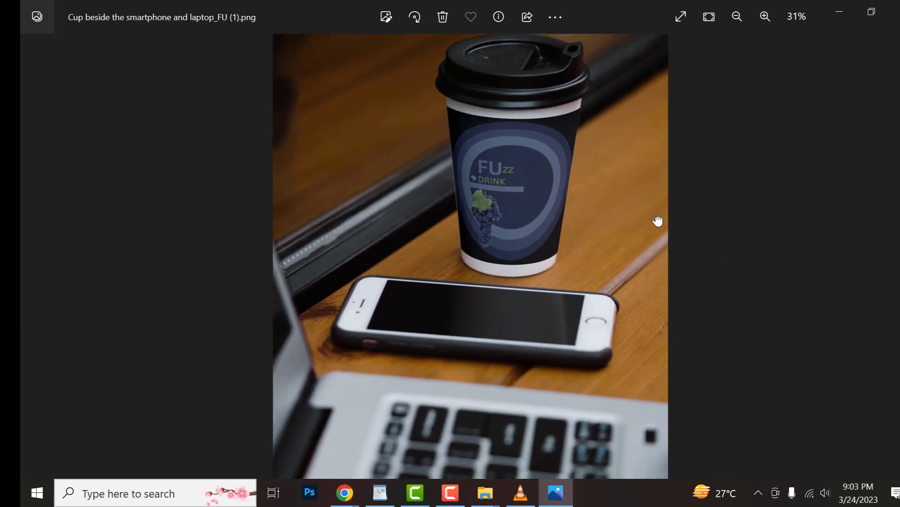
scroll(658, 221, "down", 1)
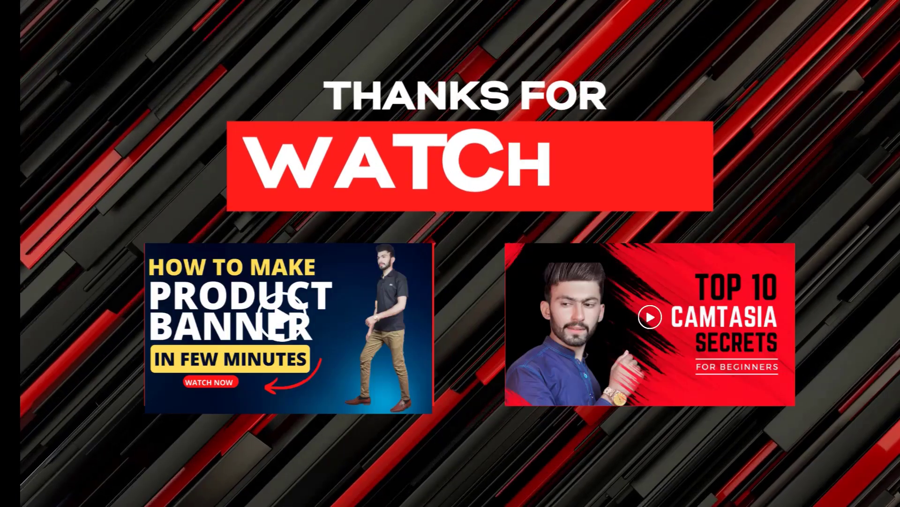